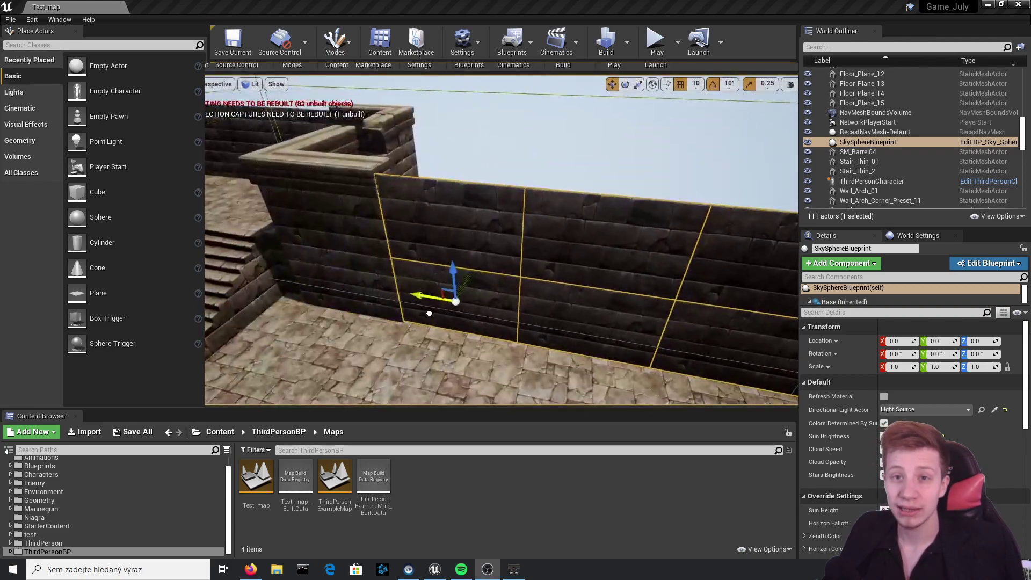
Line the edges of the rectangular floor opening in the dungeon level with duplicated rows of broken battlement wall
key("f")
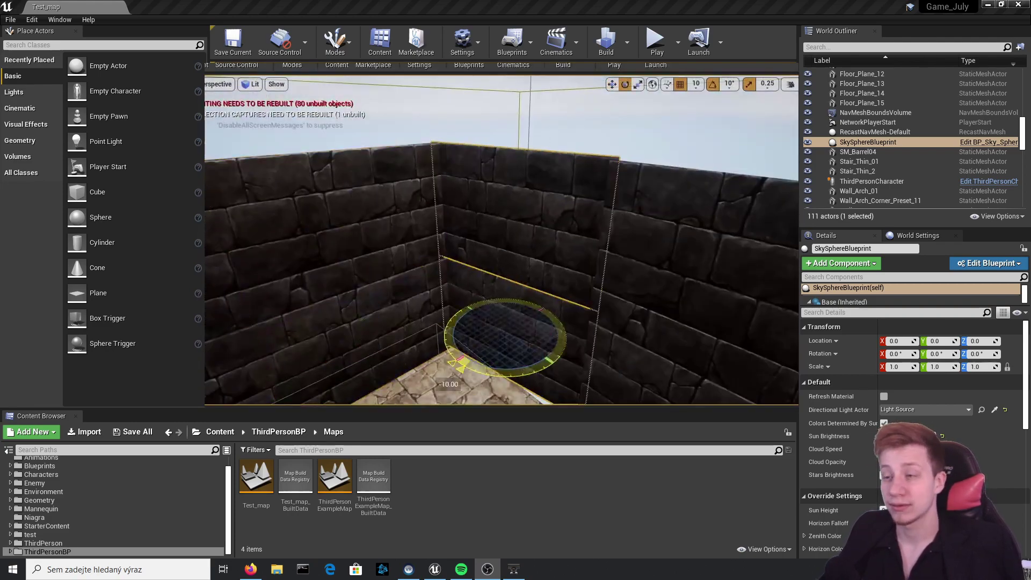
key("w")
right_click_drag(523, 201, 585, 161)
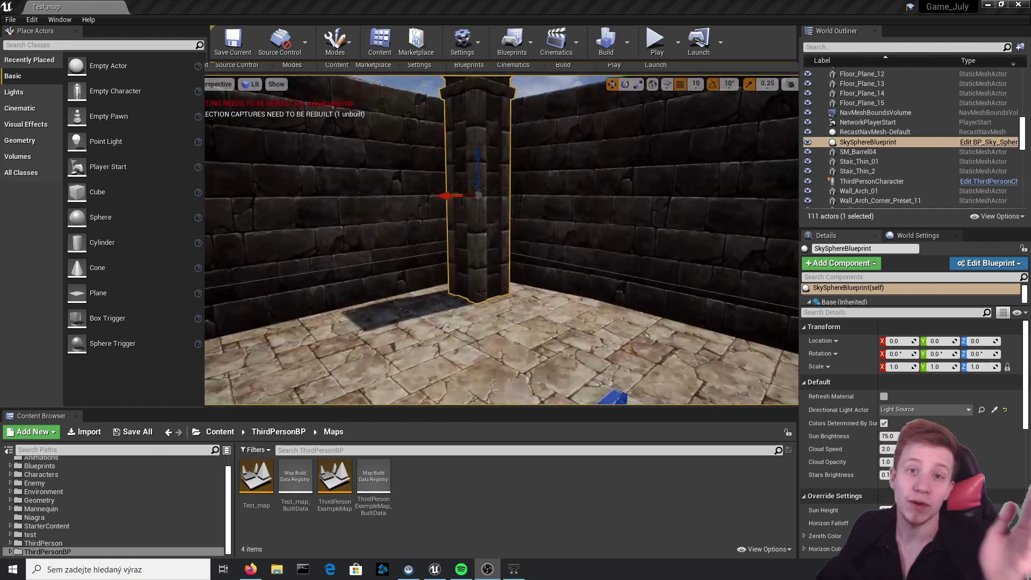
right_click_drag(502, 242, 300, 239)
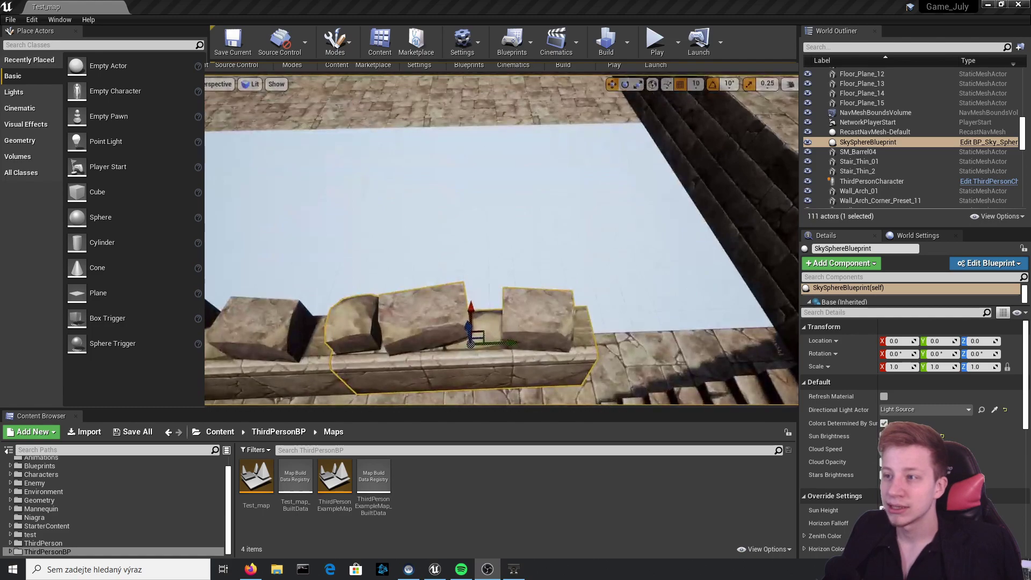
right_click_drag(495, 246, 524, 236)
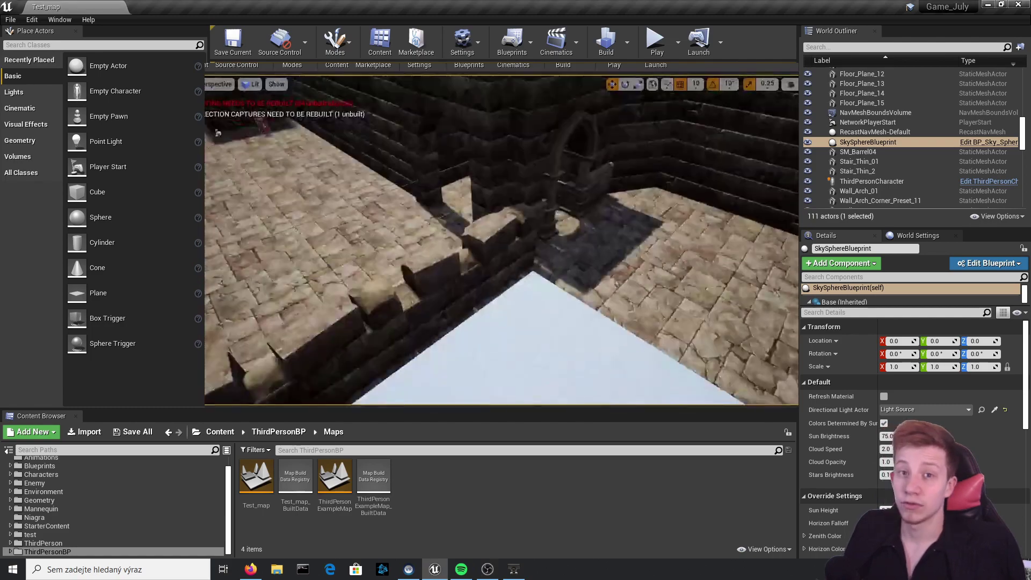
right_click_drag(495, 246, 537, 279)
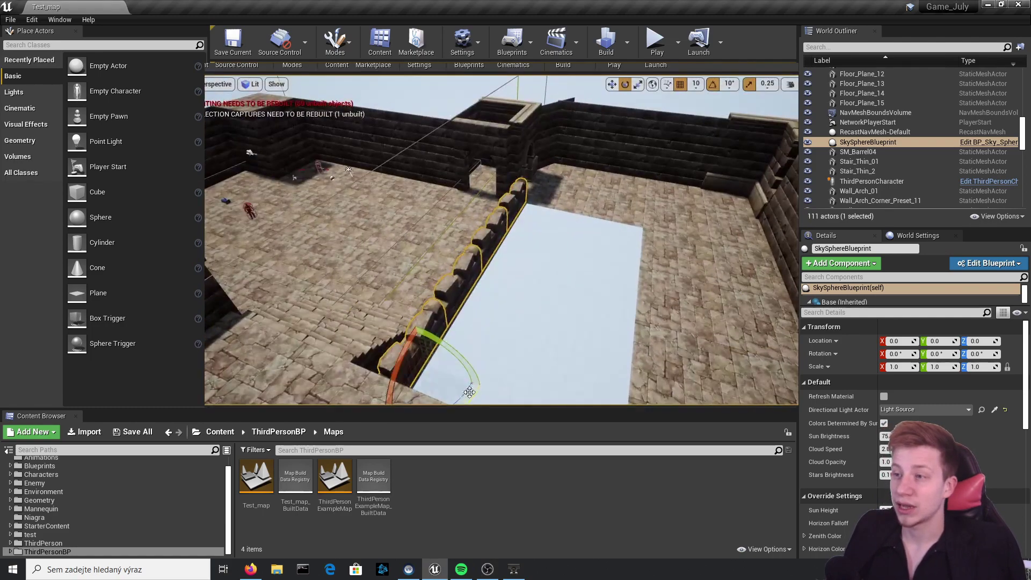
left_click_drag(455, 377, 698, 262, "alt")
right_click_drag(698, 262, 703, 300)
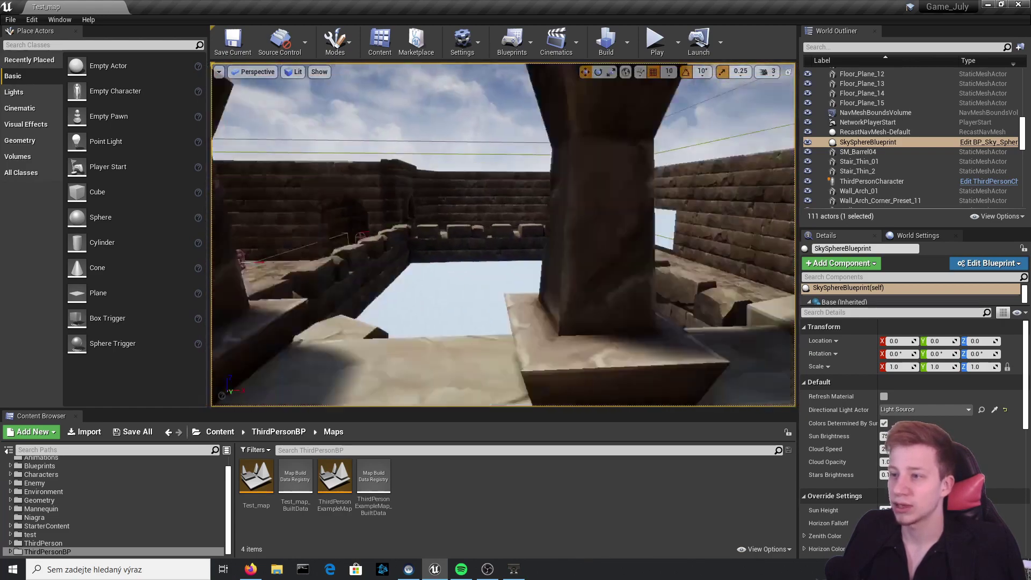
right_click_drag(707, 301, 720, 305)
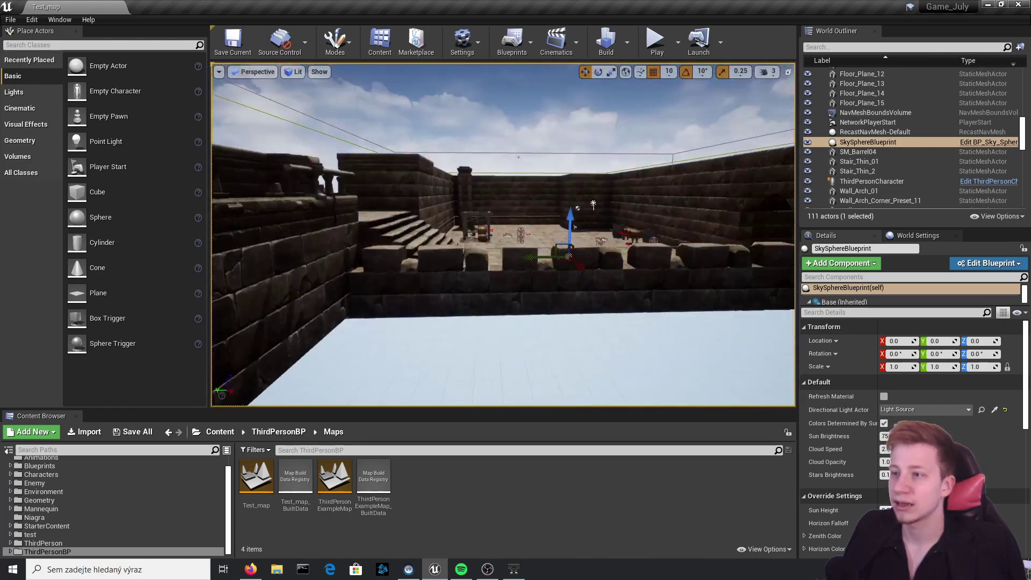
Play-test the level by running and jumping the character around the barrel traps and enemies, and end the play session
left_click(656, 41)
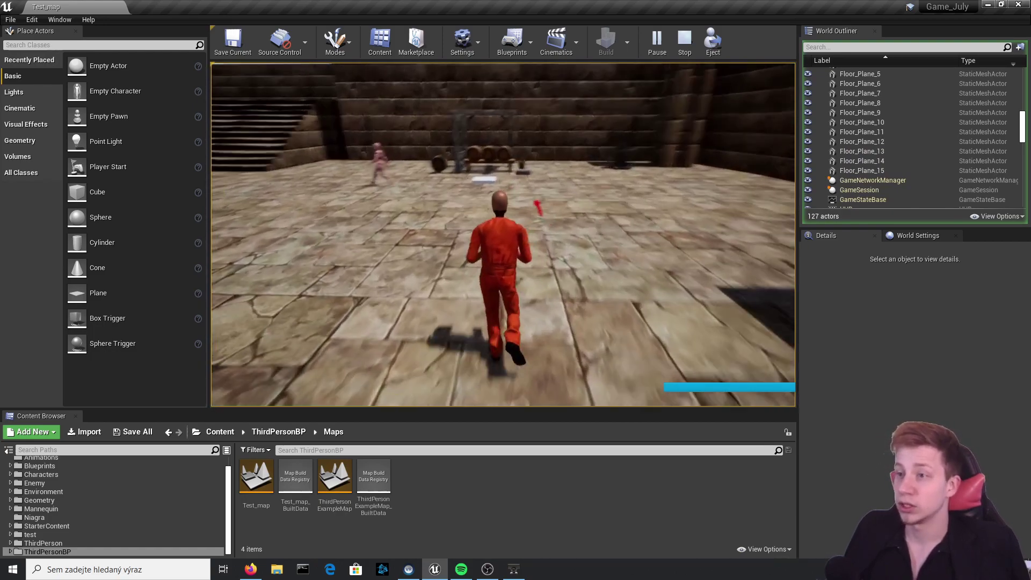
key("d")
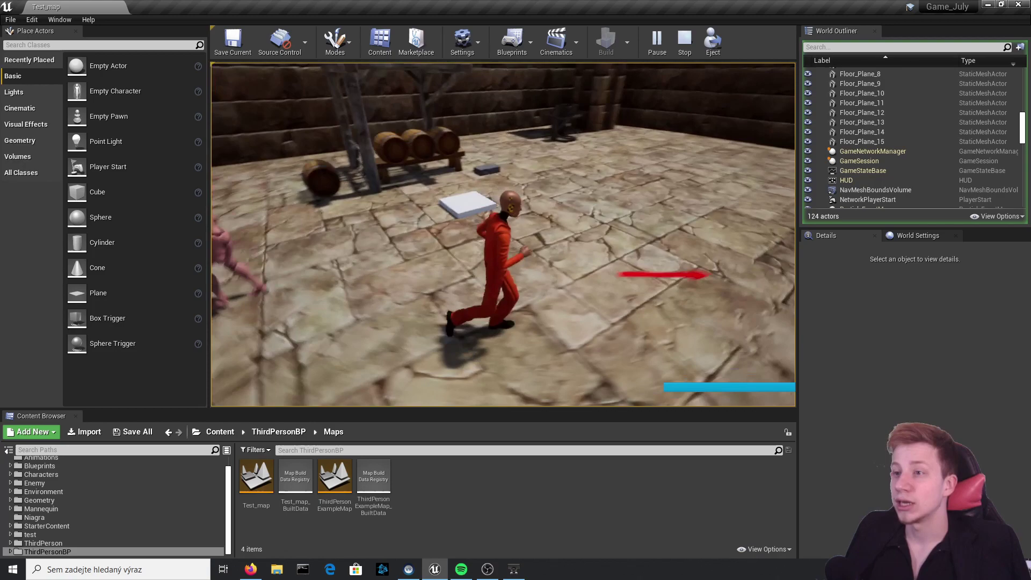
key("w")
key("space")
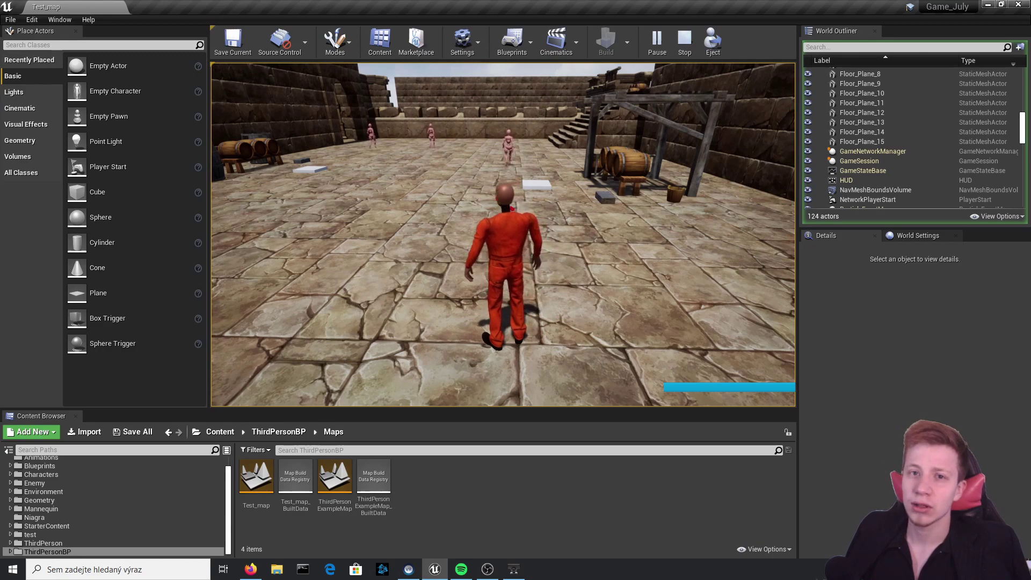
key("w")
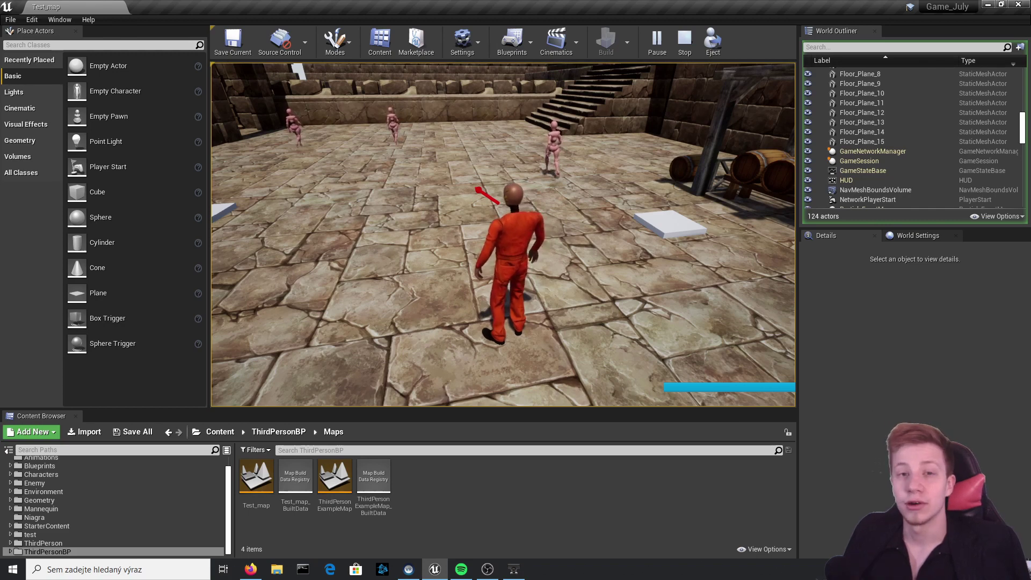
key("w")
key("a")
key("s")
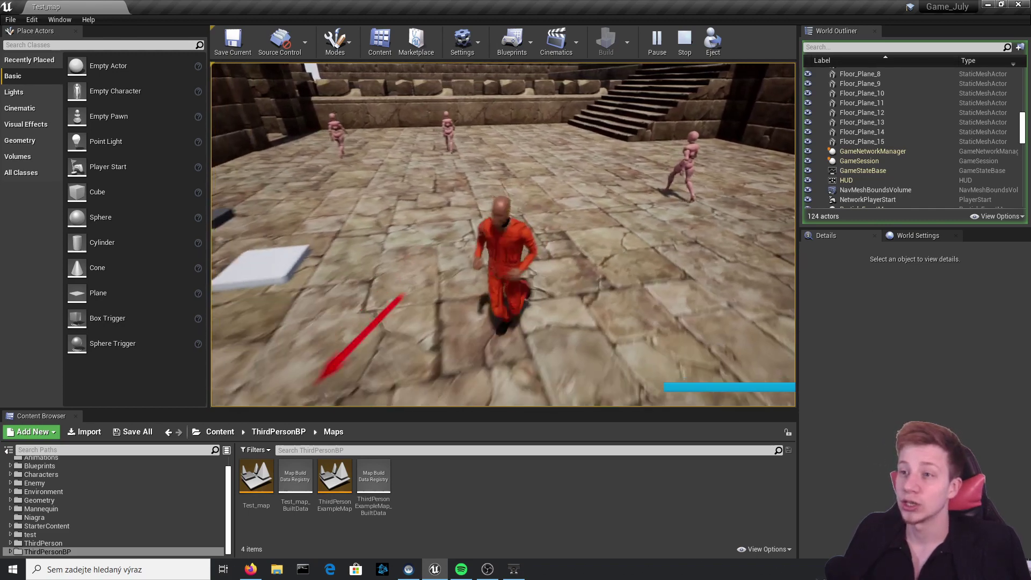
key("w")
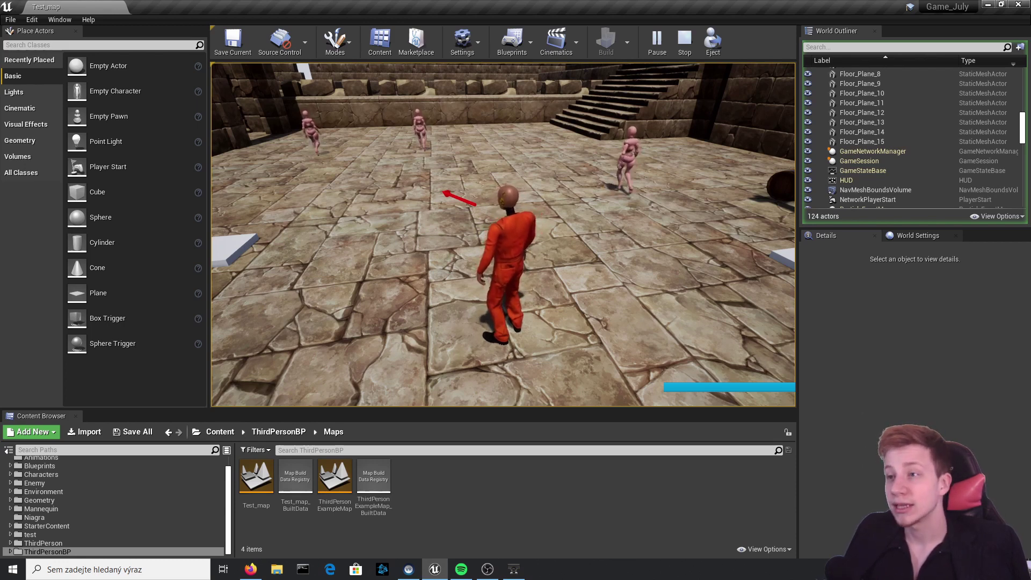
key("Escape")
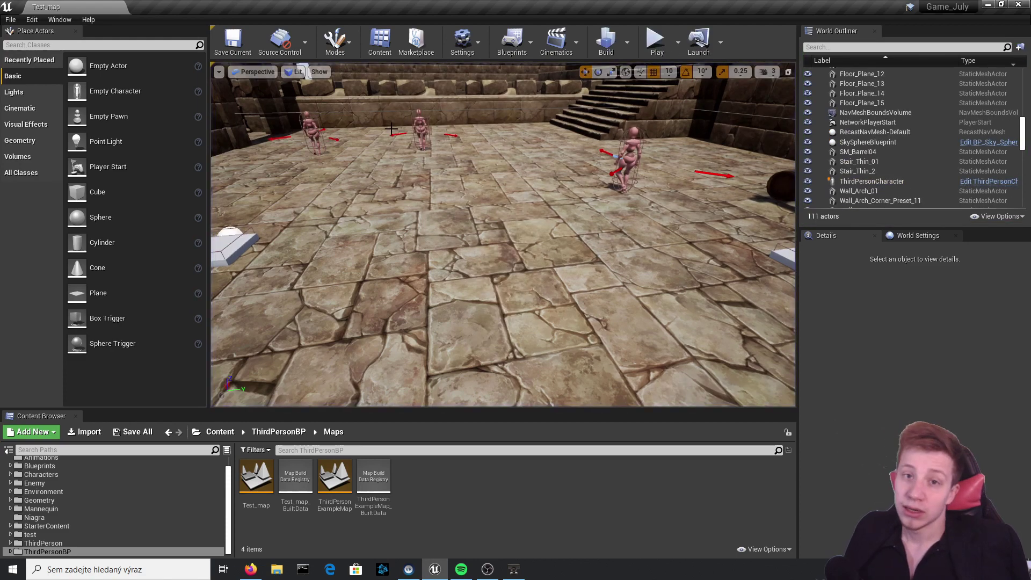
Move the Barrels trap actor to X -380, Y 610 and set its Barrel Transform location X to 0
right_click_drag(392, 129, 504, 159)
right_click_drag(369, 151, 317, 157)
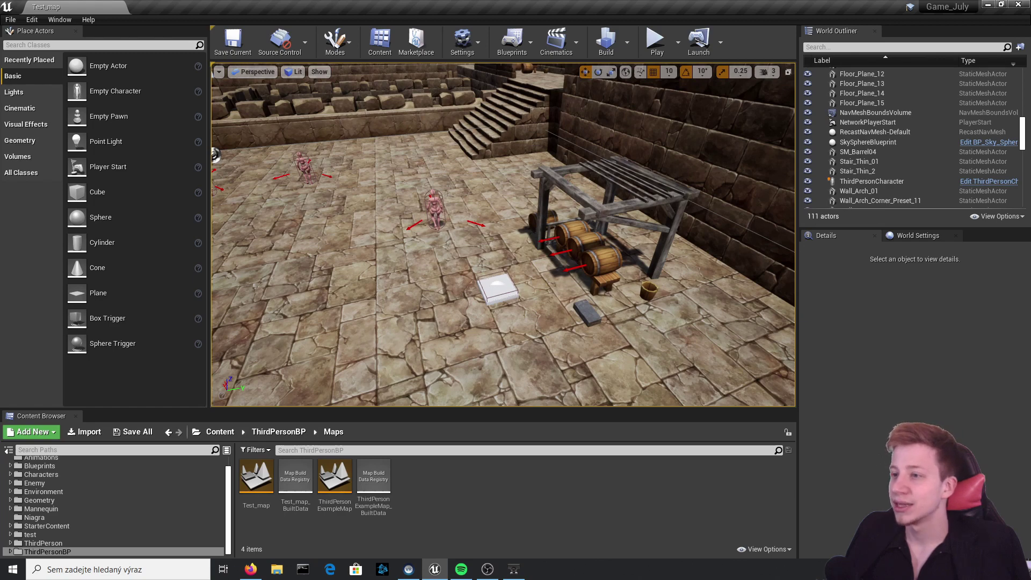
left_click(498, 290)
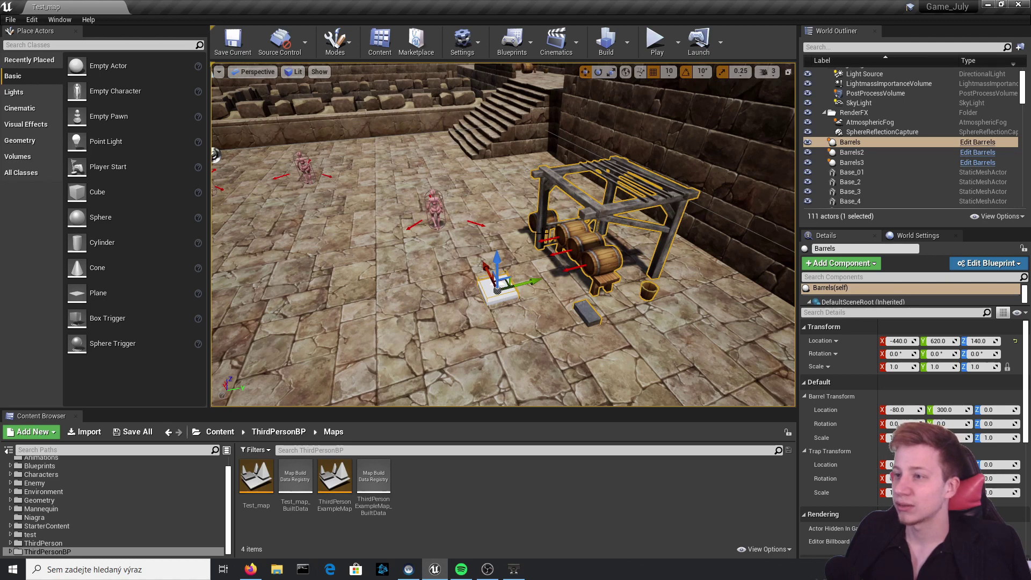
mouse_move(486, 273)
left_mouse_down()
mouse_move(469, 193)
mouse_move(485, 267)
mouse_move(478, 317)
mouse_move(508, 349)
mouse_move(476, 212)
mouse_move(489, 267)
left_mouse_up()
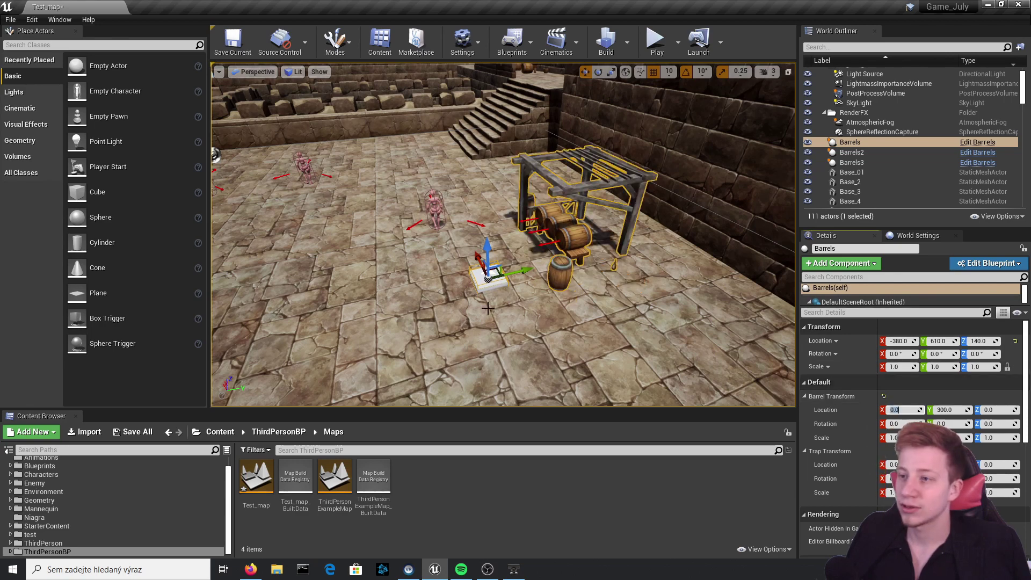
left_click(597, 296)
key("ctrl+z")
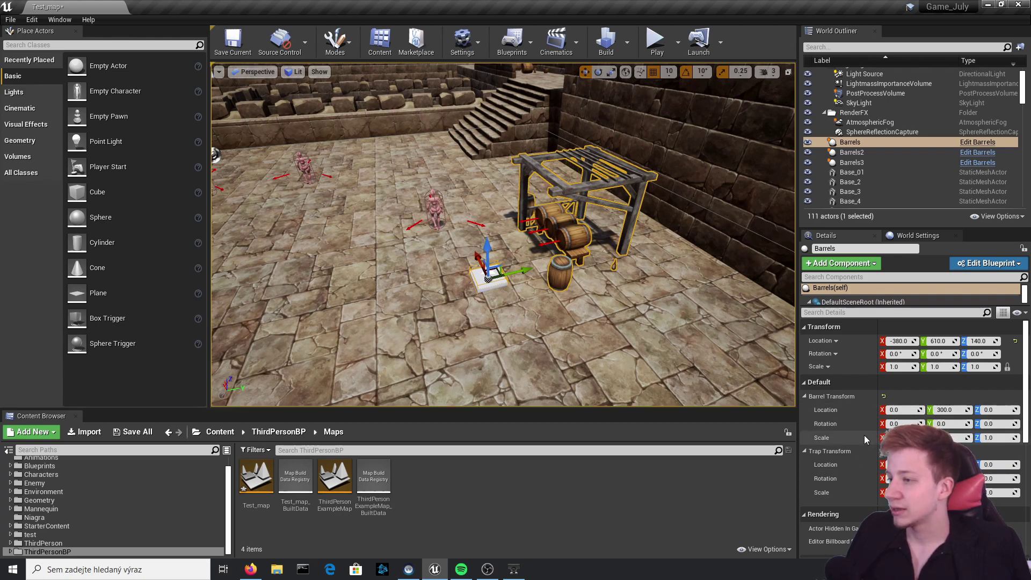
Set the Barrels actor's Barrel Transform location Y to 600 and its Trap Transform location X to 200
left_click(944, 410)
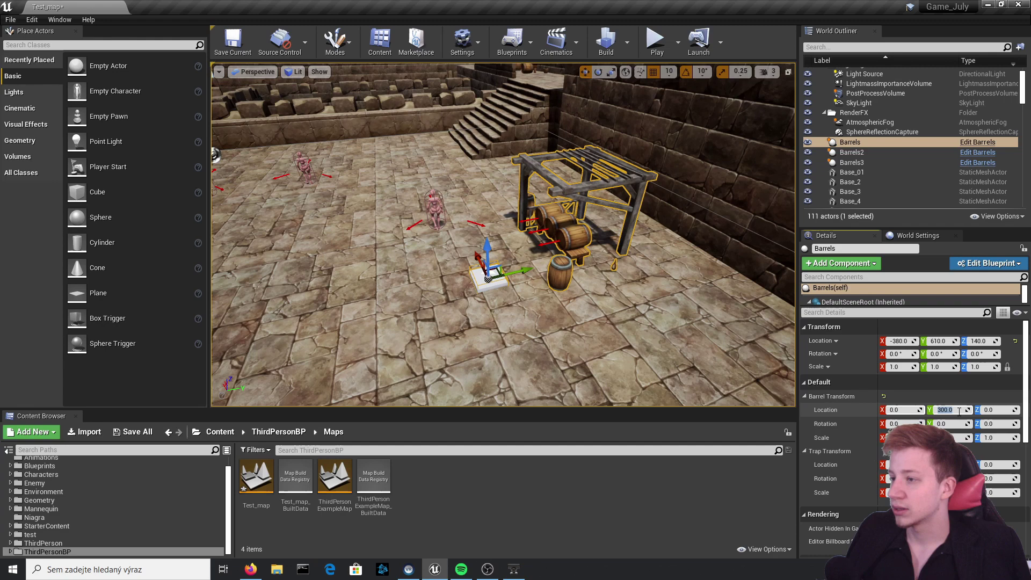
type("600")
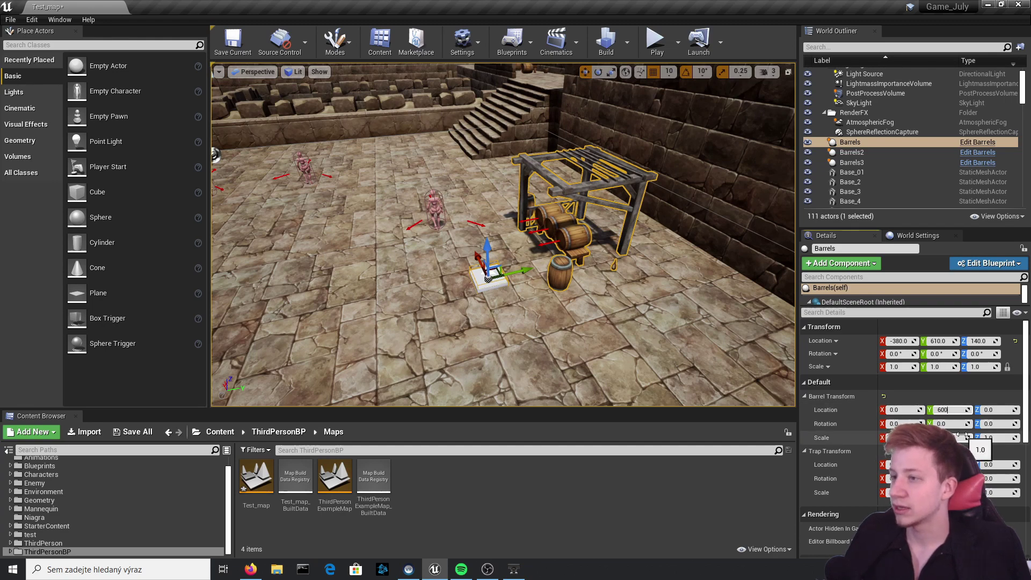
key("Return")
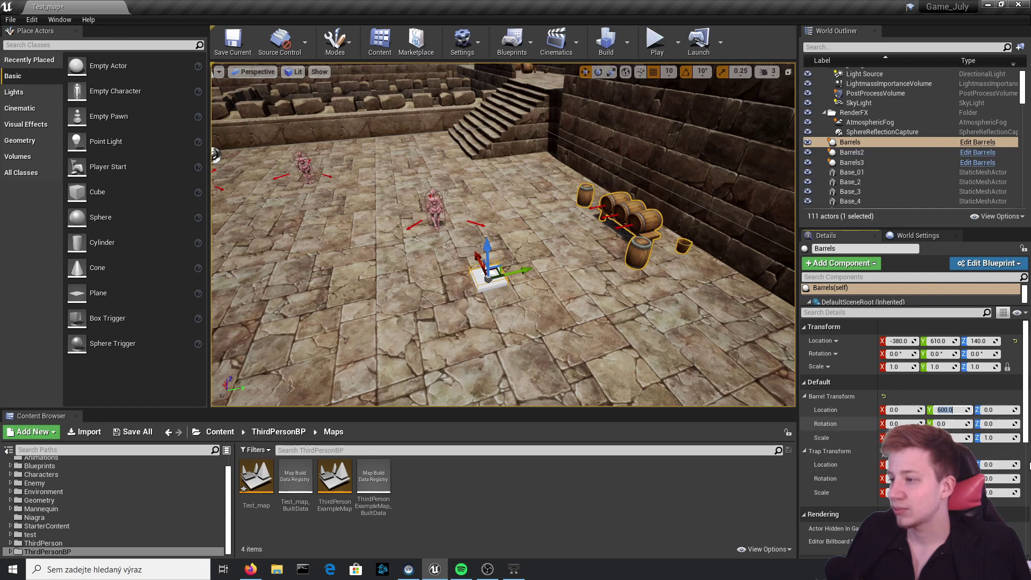
left_click(952, 410)
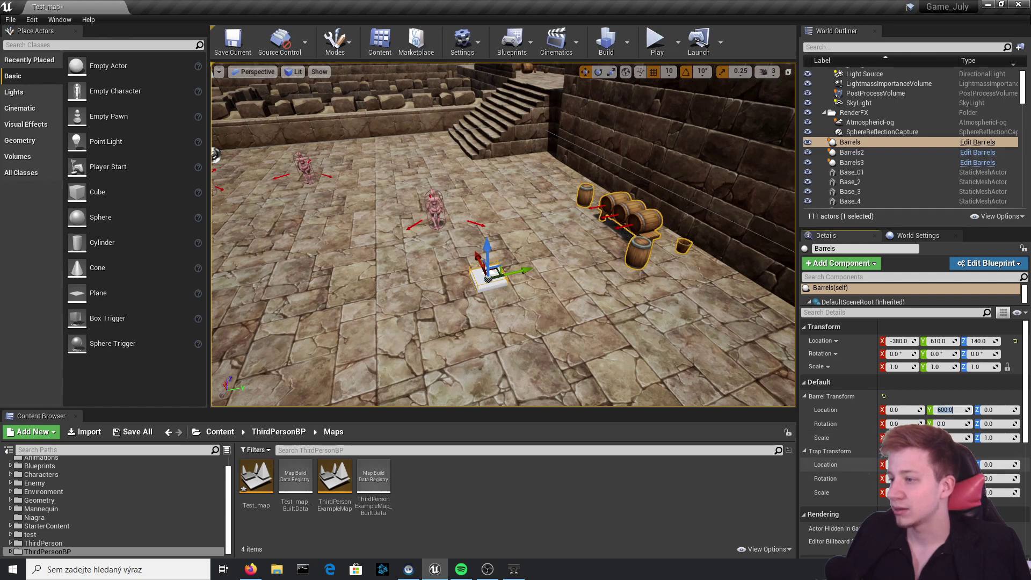
left_click(953, 465)
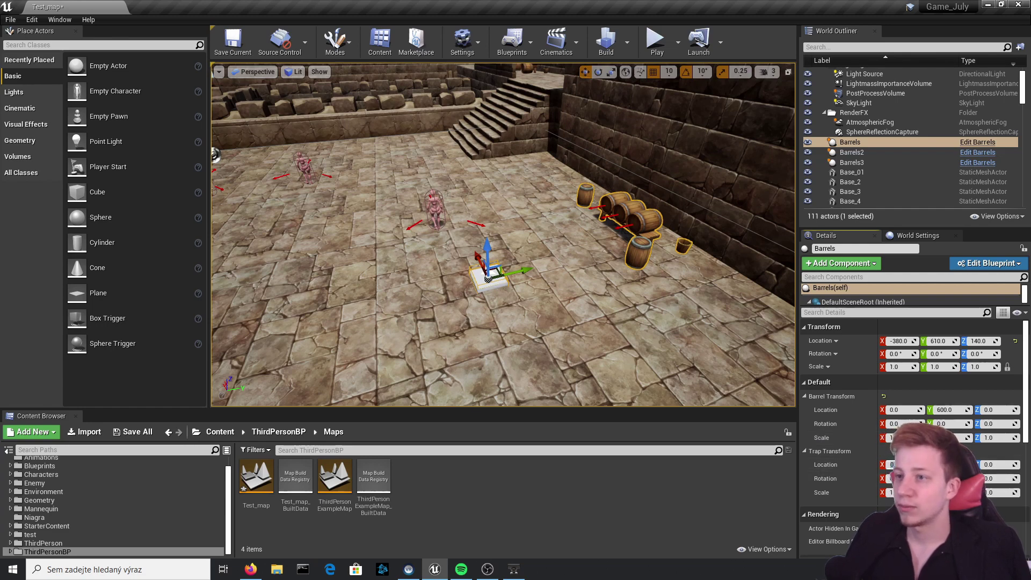
type("200")
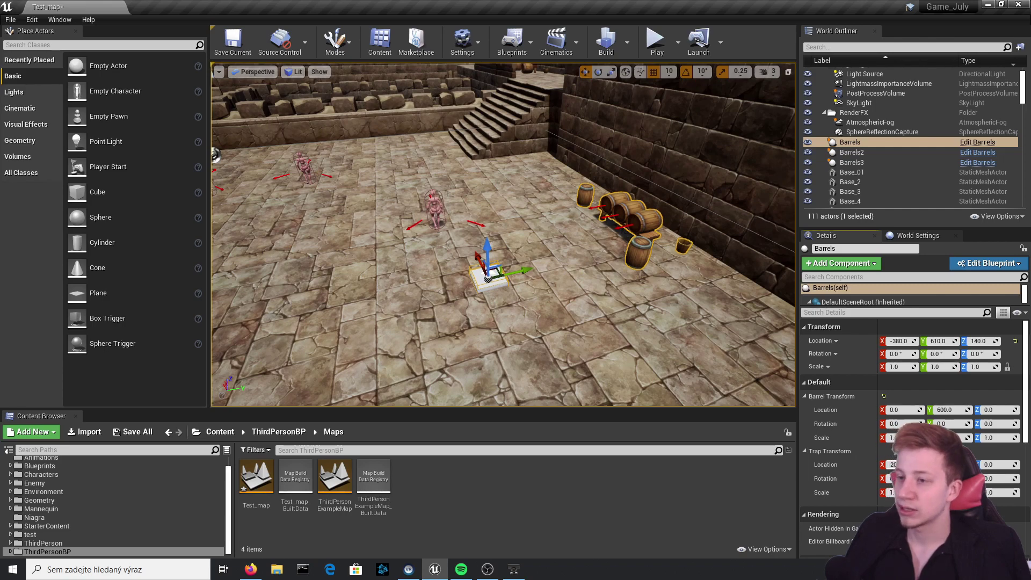
key("Return")
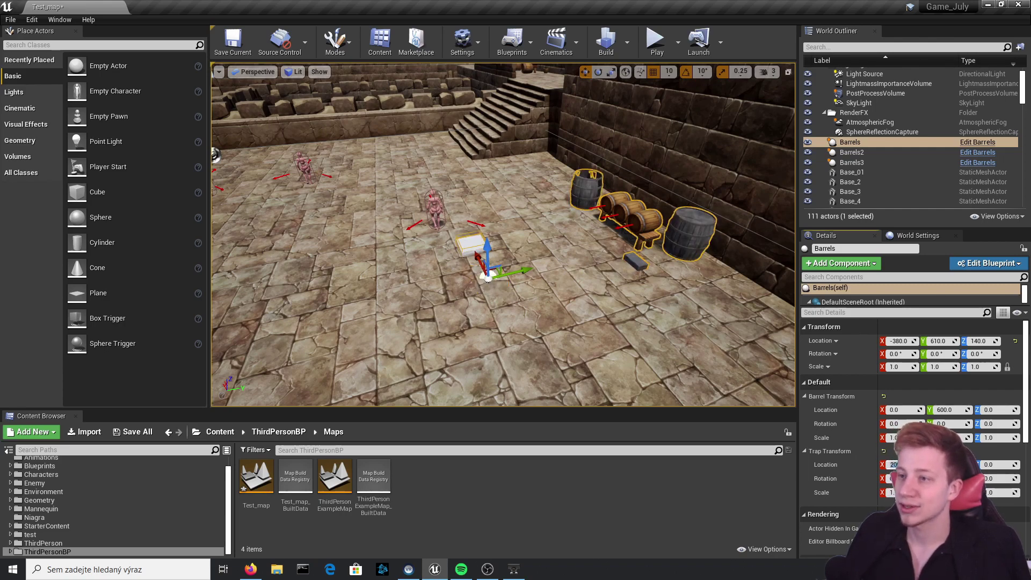
Move the Barrels2 trap actor away from the wall into the courtyard, to X -120, Y 270
right_click_drag(537, 252, 451, 247)
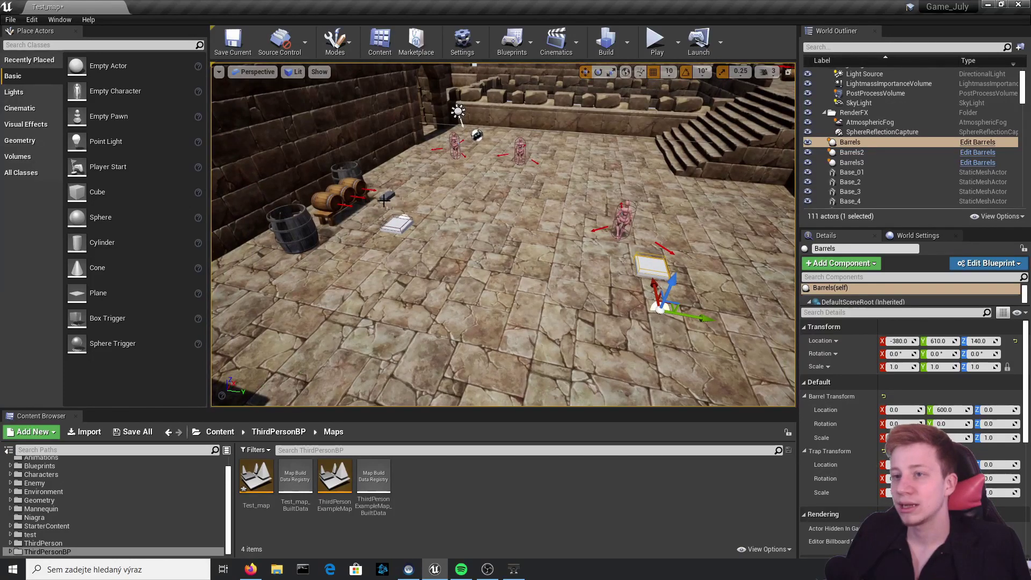
left_click(351, 195)
left_click_drag(439, 224, 595, 253)
right_click_drag(462, 273, 519, 263)
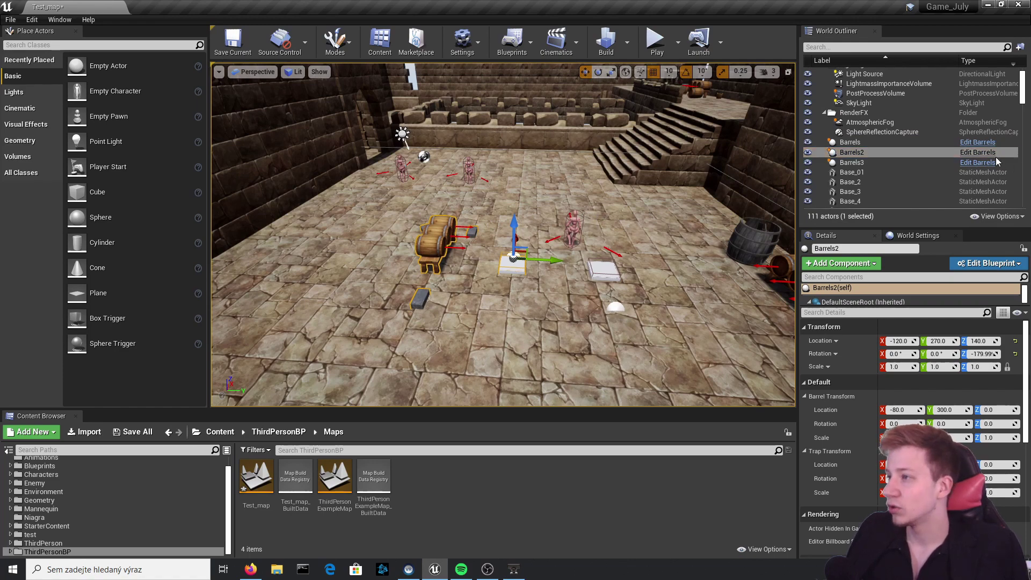
Open the Barrels blueprint for editing and review its event graph overlap logic and its construction script
left_click(977, 152)
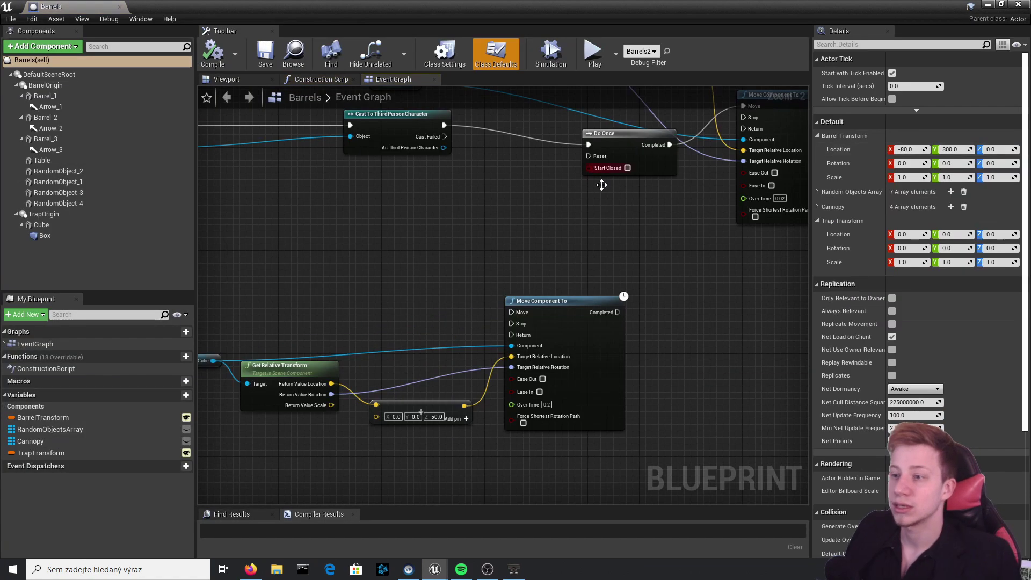
right_click_drag(602, 185, 806, 218)
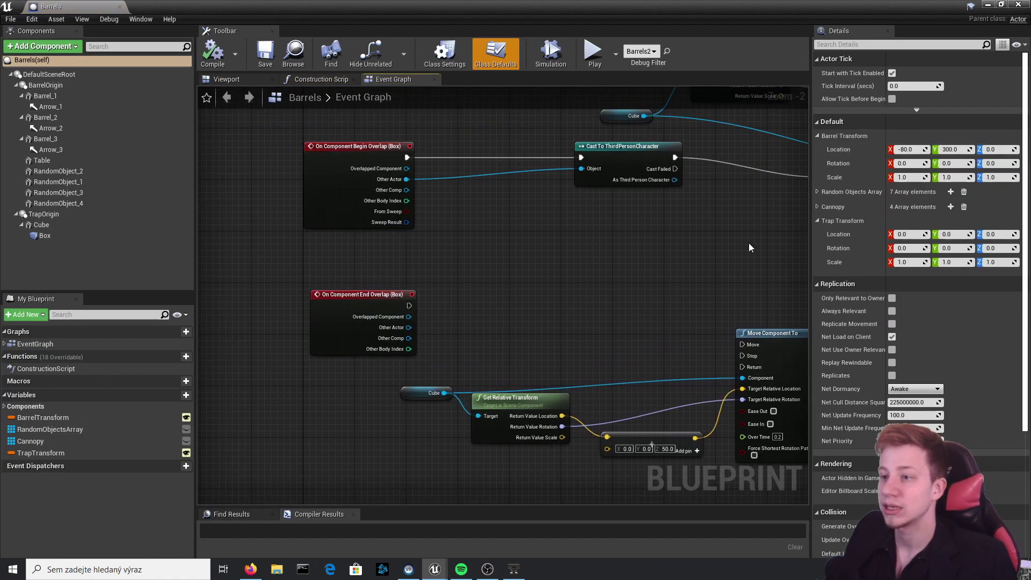
scroll(537, 307, "down", 7)
right_click_drag(481, 288, 396, 391)
left_click(320, 80)
scroll(466, 216, "up", 5)
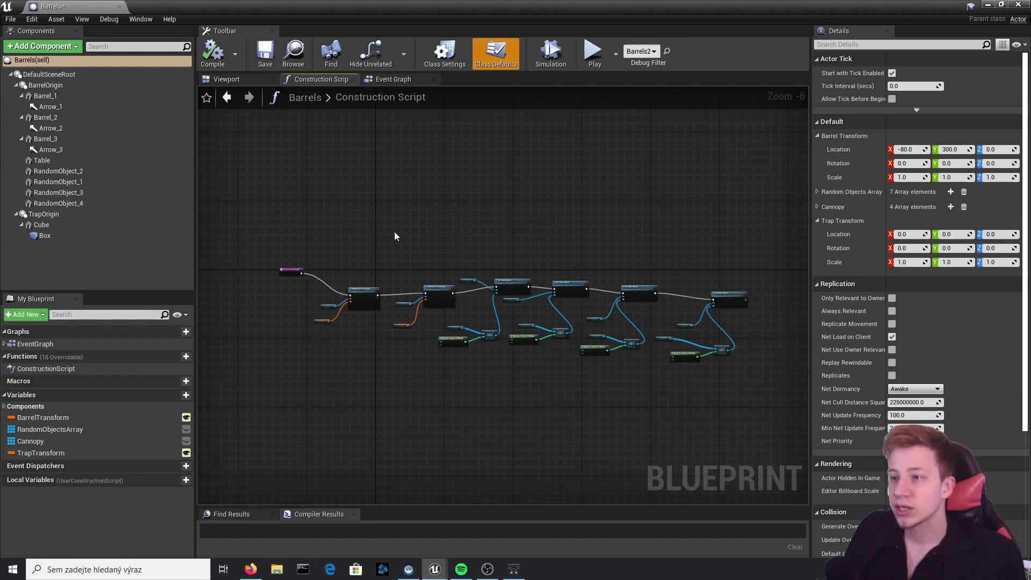
Inspect the blueprint's components in its 3D view: Barrel_3, the Table and the four RandomObject meshes
left_click(571, 367)
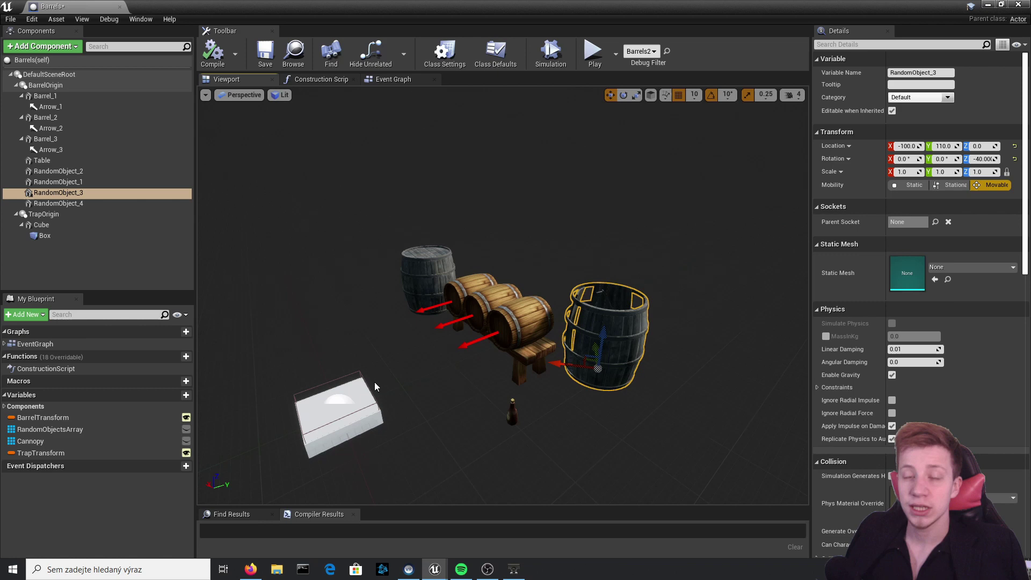
left_click(499, 308)
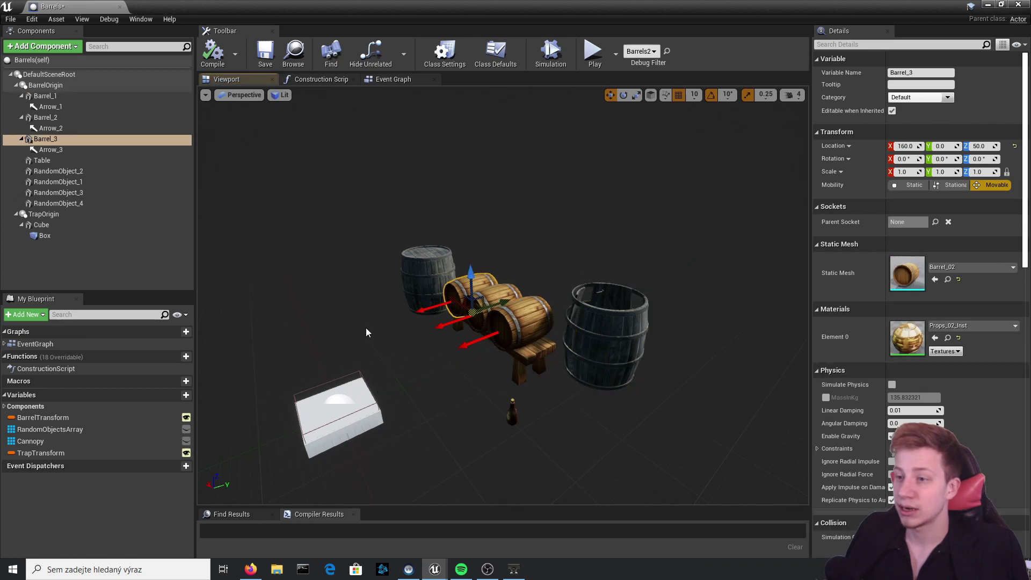
left_click(473, 361)
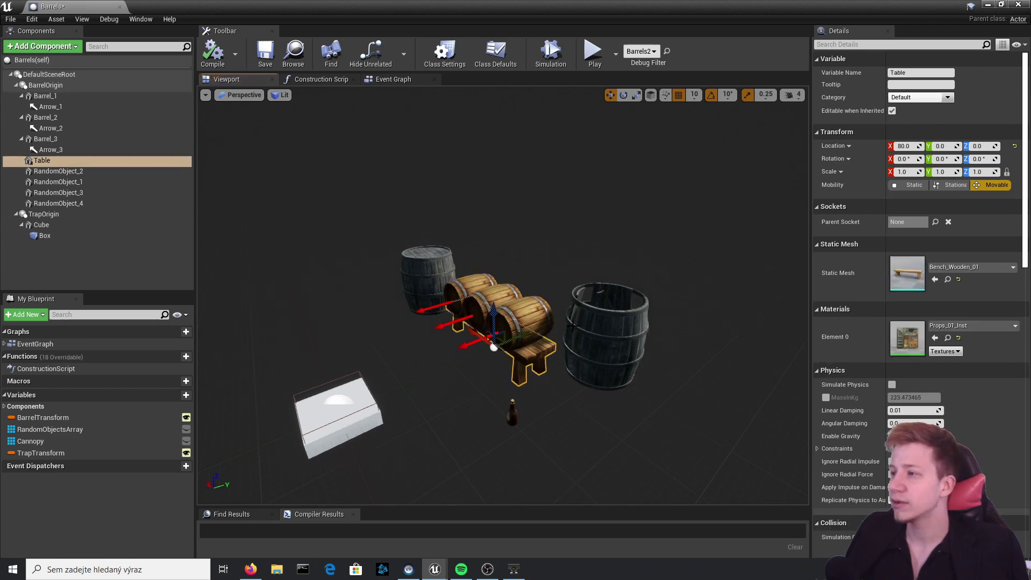
left_click(96, 172)
left_click(92, 182)
left_click(86, 204)
left_click(81, 195)
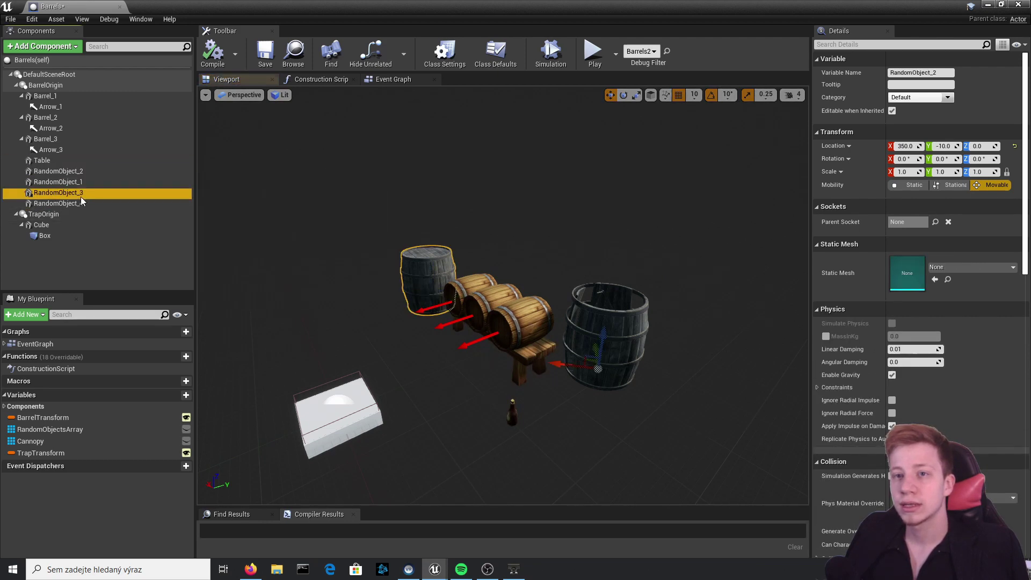
left_click(81, 161)
left_click(81, 182)
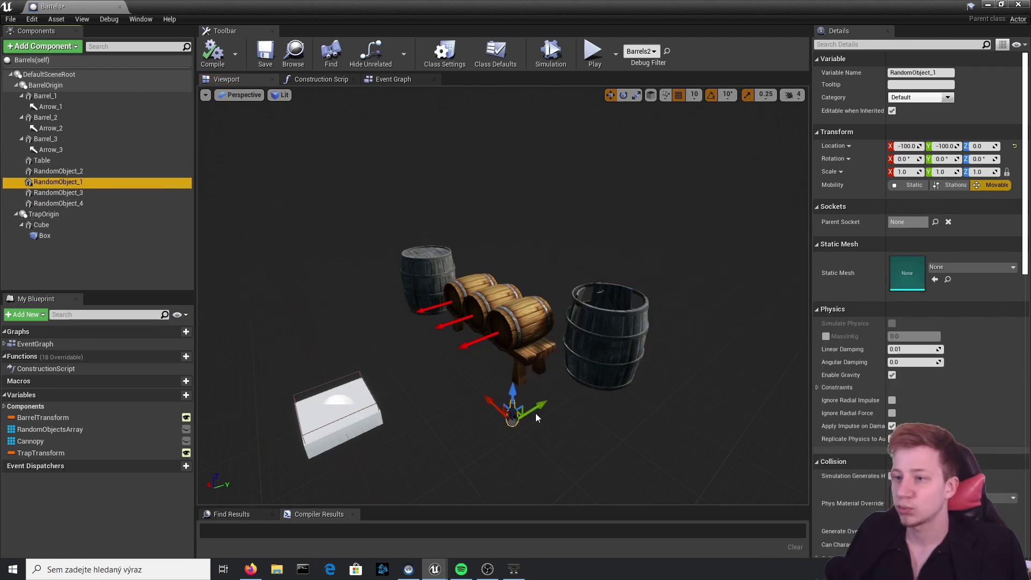
Review the construction script's SetRelativeTransform nodes for the trap and barrel origins, along with the following Set Static Mesh chain
left_click(322, 80)
right_click_drag(445, 367, 451, 381)
right_click_drag(546, 246, 516, 203)
right_click_drag(696, 346, 668, 350)
left_click_drag(668, 350, 268, 178)
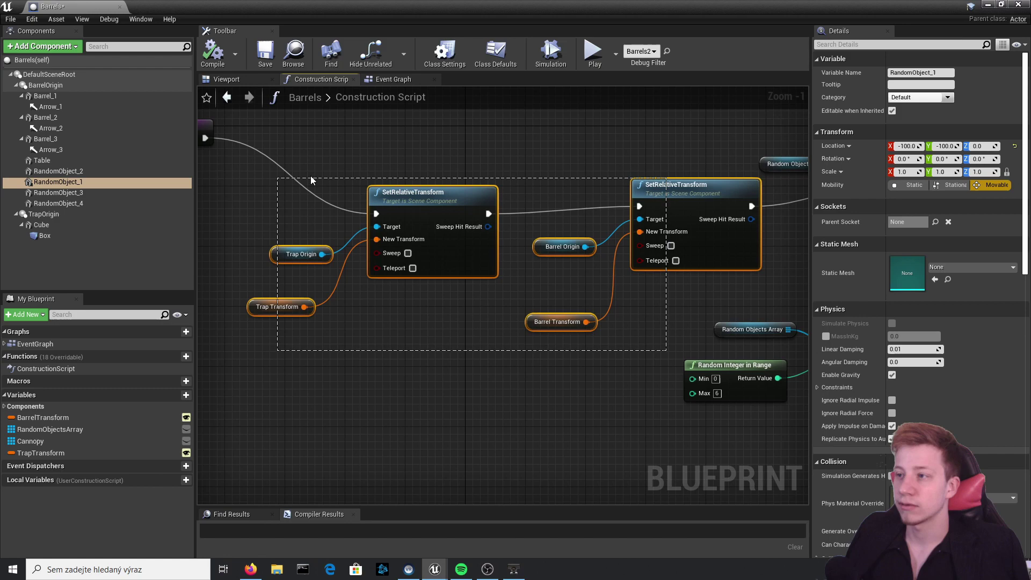
left_click_drag(673, 206, 527, 215)
scroll(537, 224, "down", 4)
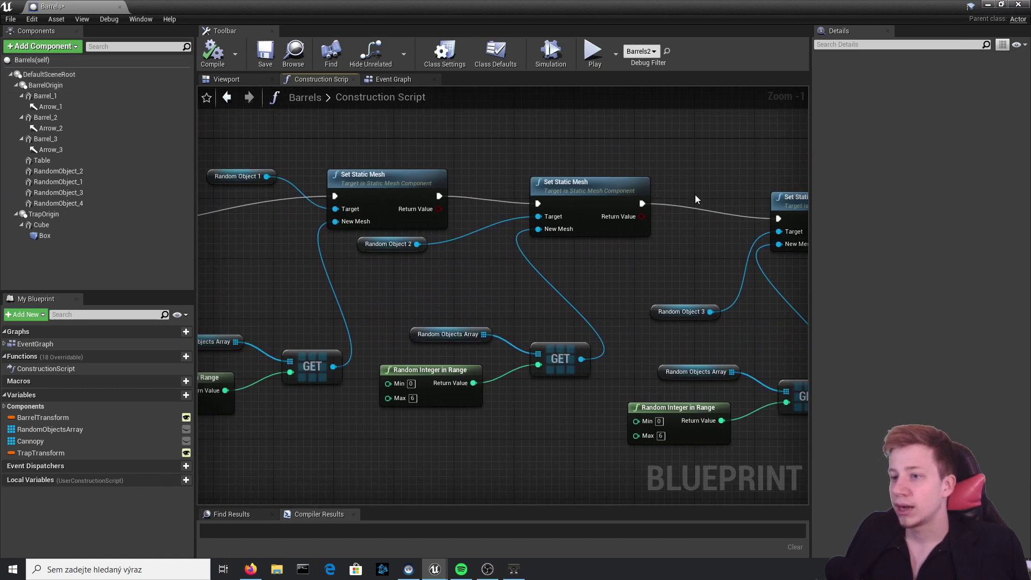
Reposition the Random Object 2 node closer to the second Set Static Mesh node in the construction script
left_click_drag(734, 319, 301, 157)
scroll(418, 200, "up", 4)
left_click(397, 170)
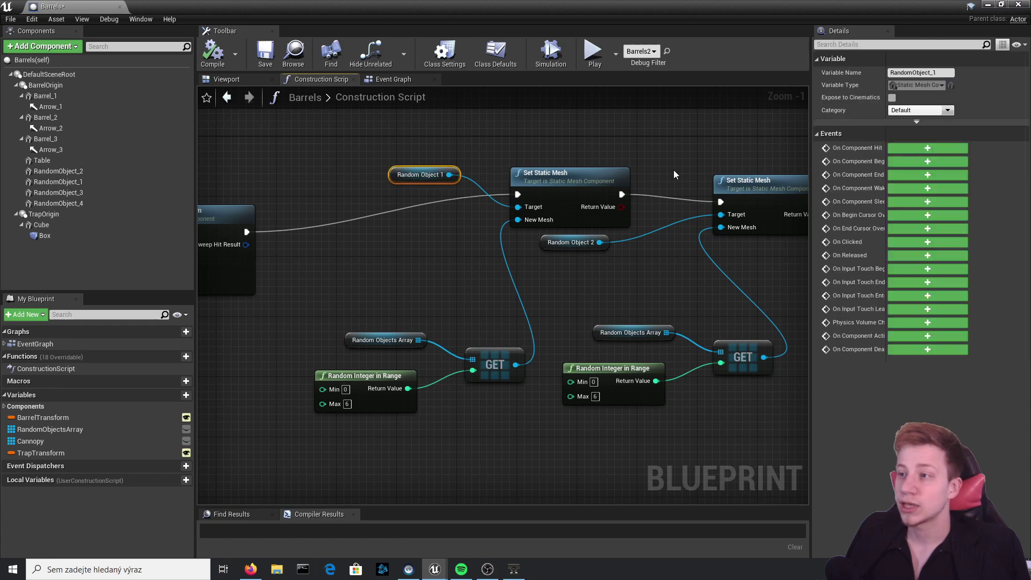
right_click_drag(674, 172, 472, 168)
left_click_drag(341, 238, 429, 245)
right_click_drag(429, 243, 625, 237)
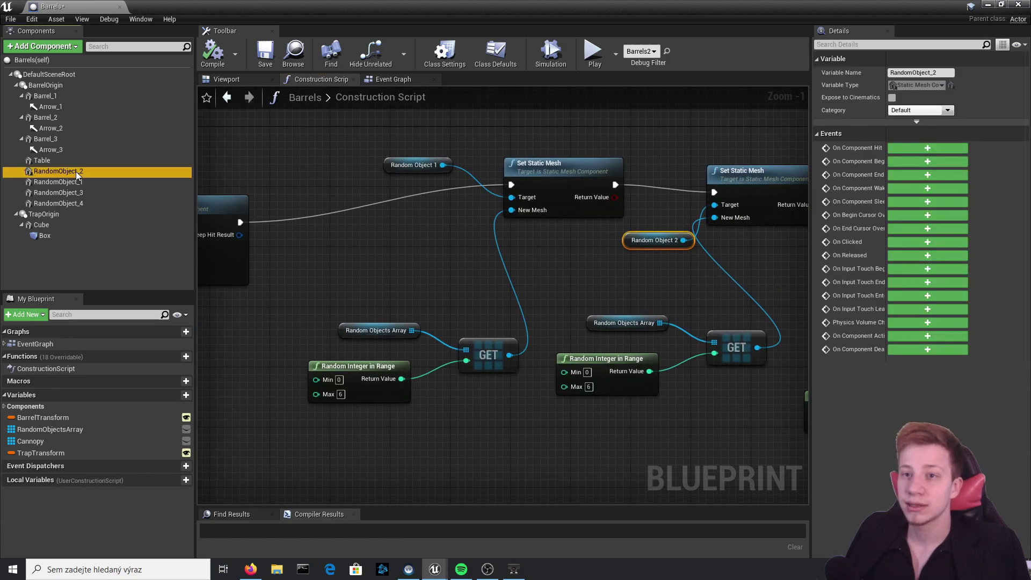
Inspect the RandomObject components, the default meshes in Random Objects Array and the Random Integer in Range nodes feeding each mesh
left_click(69, 204)
right_click_drag(575, 232, 571, 123)
left_click(337, 222)
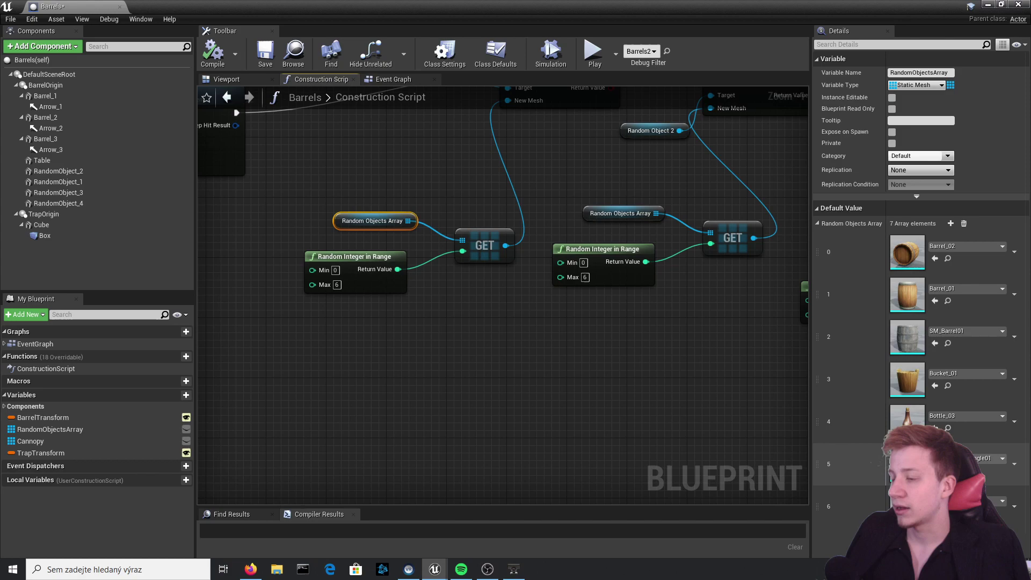
right_click_drag(291, 270, 270, 364)
left_click(334, 356)
right_click_drag(488, 184, 378, 245)
right_click_drag(568, 347, 525, 334)
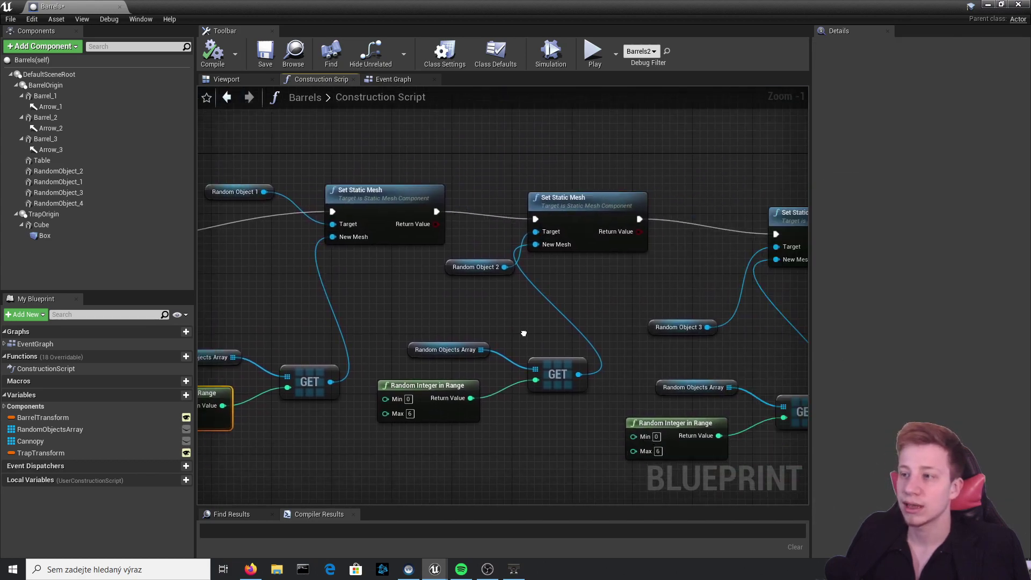
scroll(524, 333, "down", 4)
right_click_drag(636, 352, 570, 346)
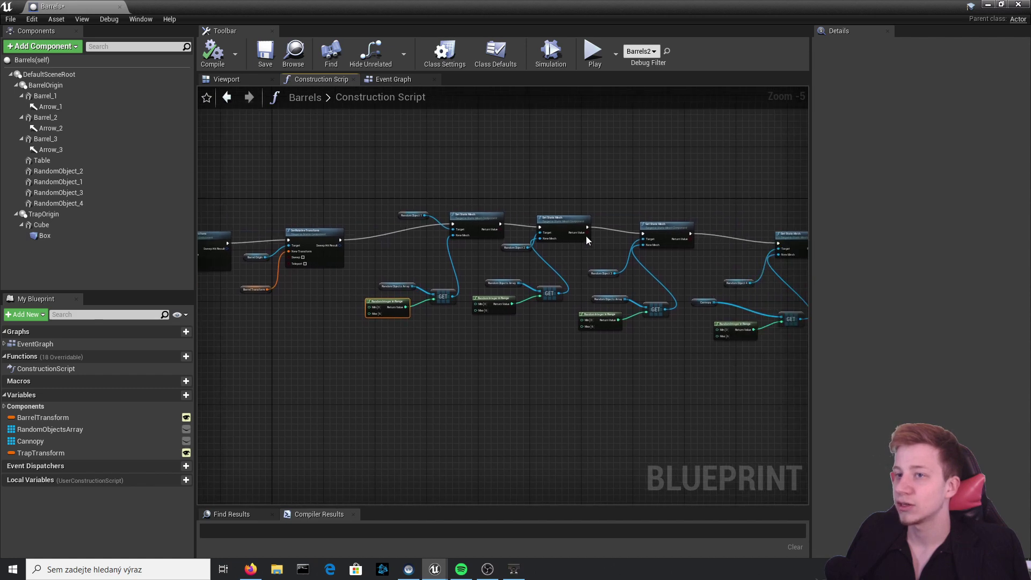
Compile the Barrels blueprint repeatedly in its 3D view to cycle through random object meshes around the barrels
left_click(231, 79)
left_click(213, 57)
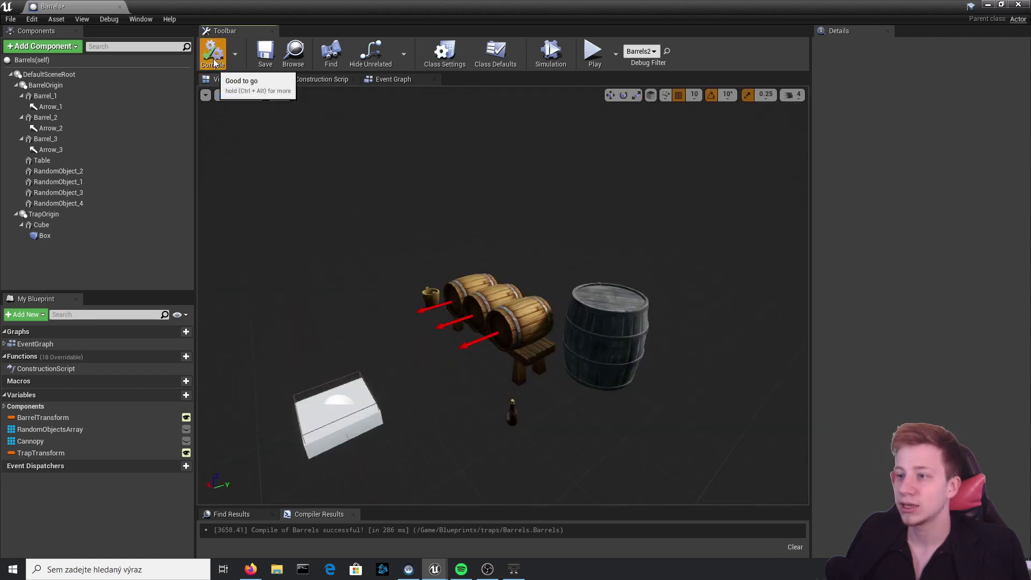
left_click(212, 60)
left_click(212, 61)
left_click(212, 62)
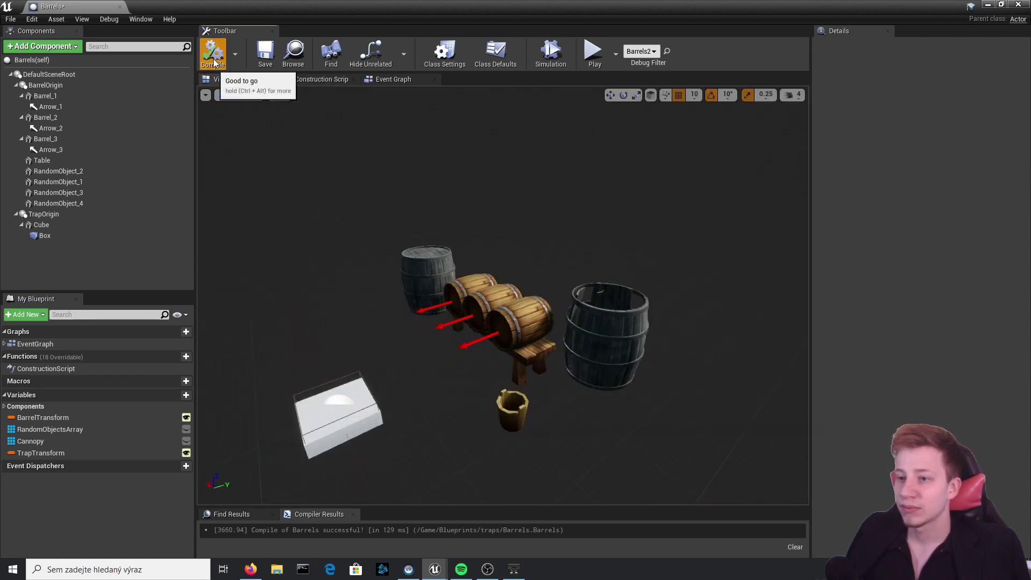
left_click(210, 65)
left_click(210, 65)
left_click(210, 65)
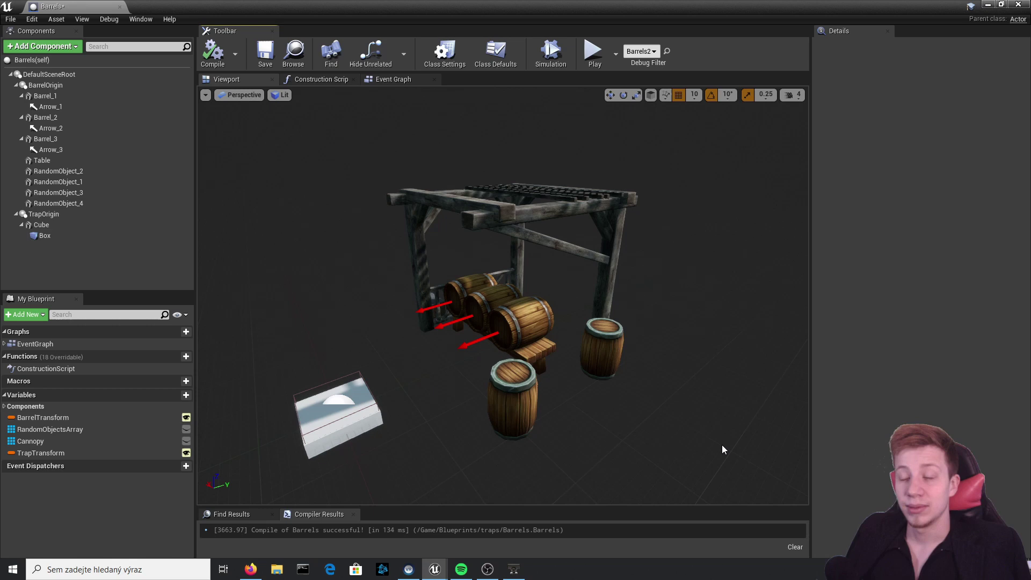
Inspect the trap's Cube component and the BarrelTransform and TrapTransform variables
left_click(325, 395)
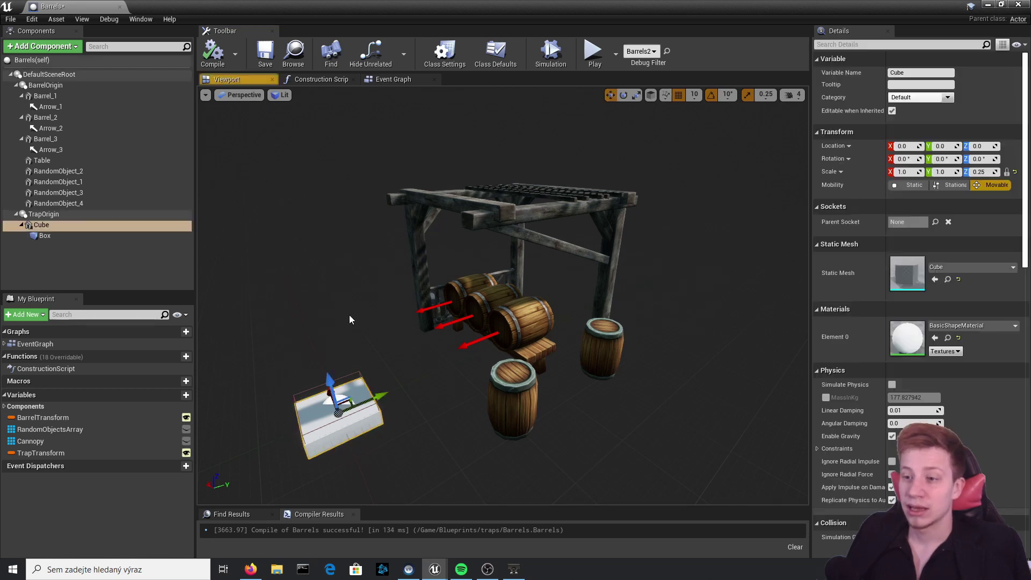
left_click(54, 418)
left_click(43, 453)
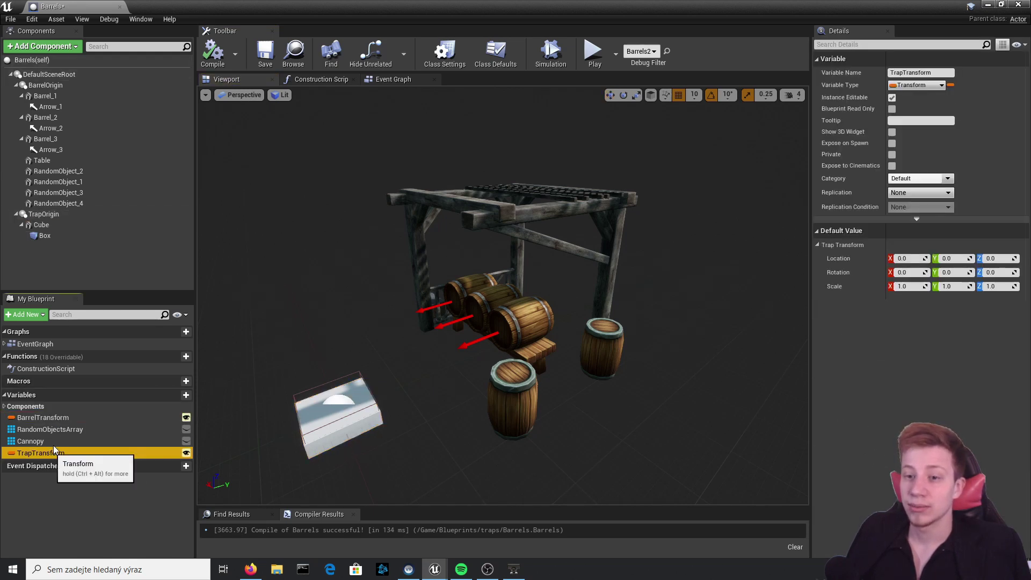
Review the group of construction script nodes that assigns random static meshes, and return to the blueprint's 3D view
left_click(321, 79)
scroll(611, 261, "down", 2)
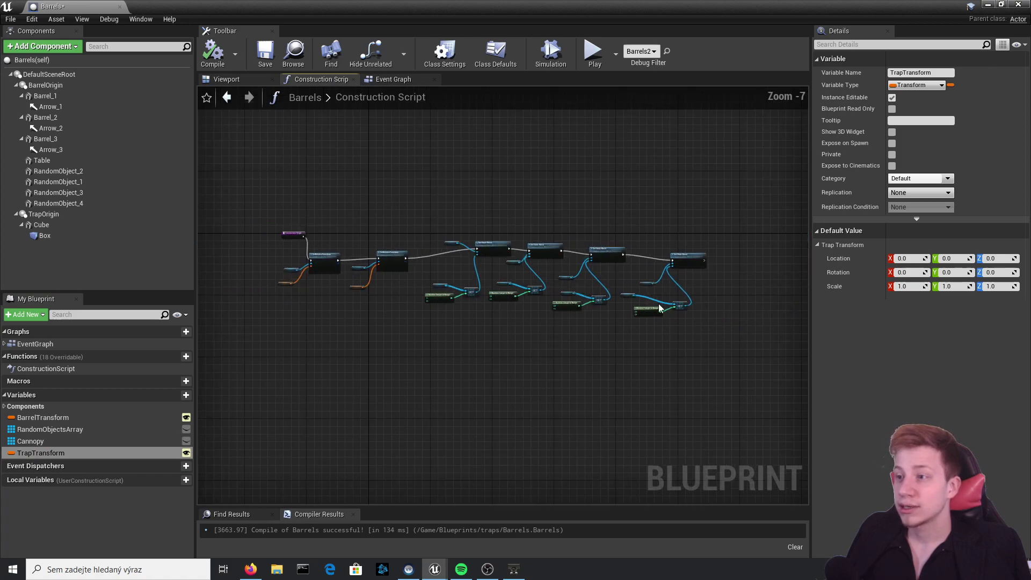
scroll(742, 361, "up", 1)
left_click_drag(741, 362, 376, 195)
scroll(430, 256, "up", 5)
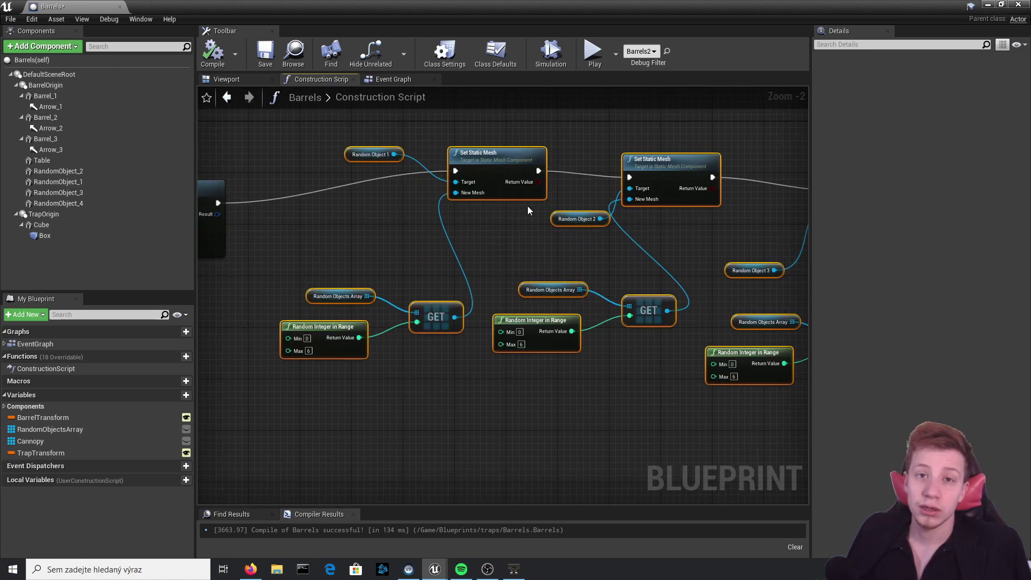
right_click_drag(528, 205, 437, 173)
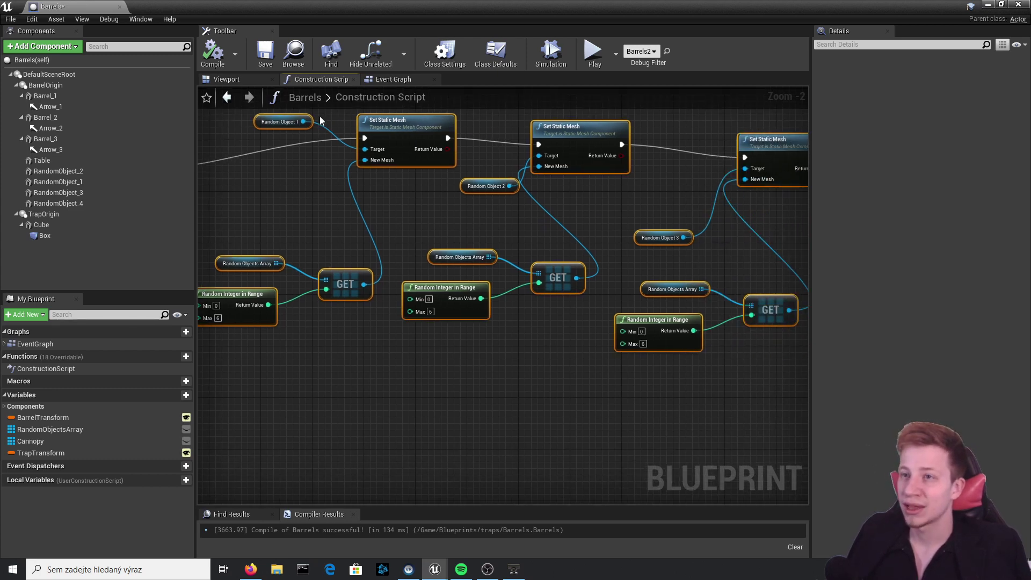
left_click(225, 81)
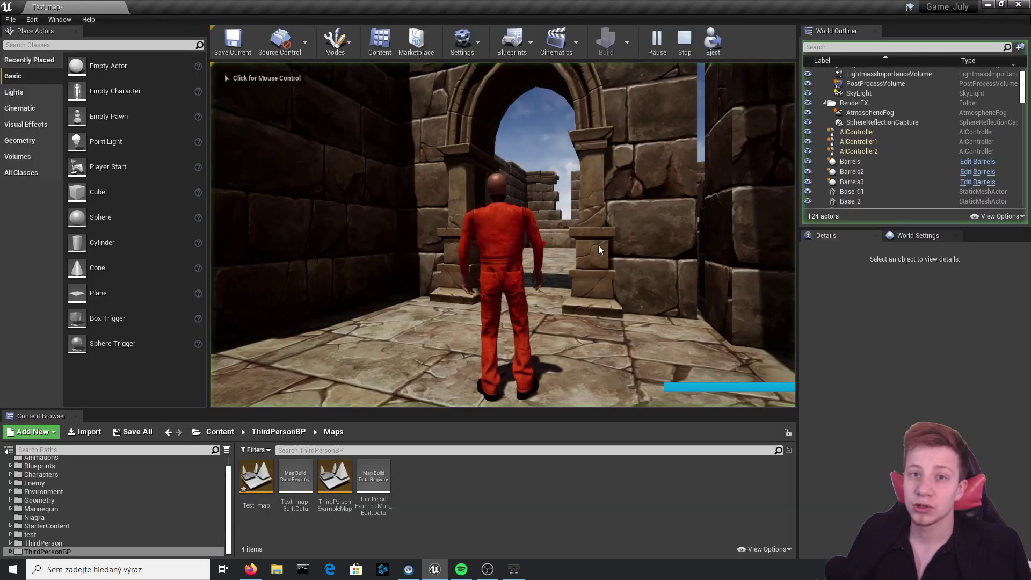
Play-test the level by running the character through the archway into the courtyard and attacking near the enemies
left_click(598, 245)
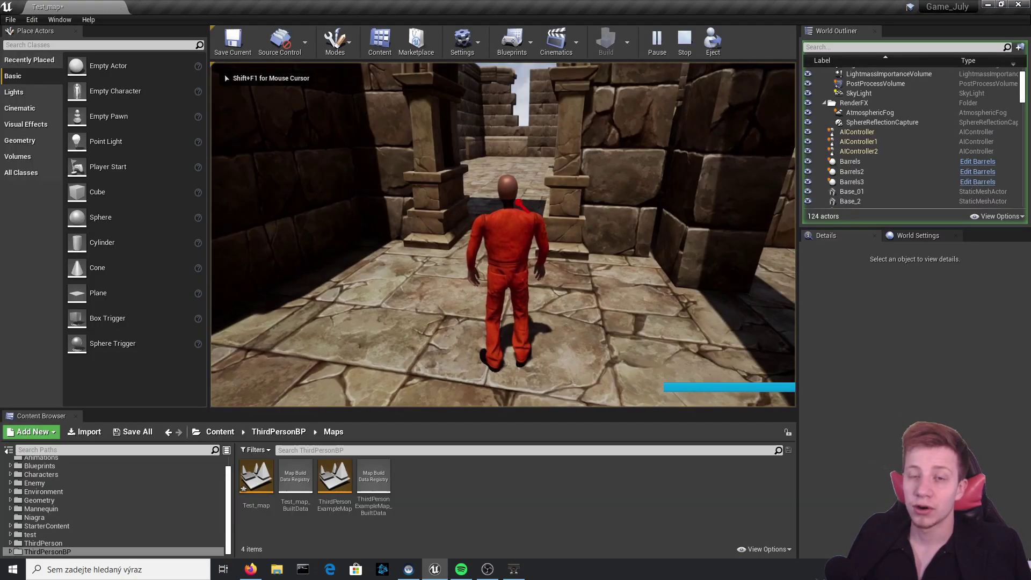
key("w")
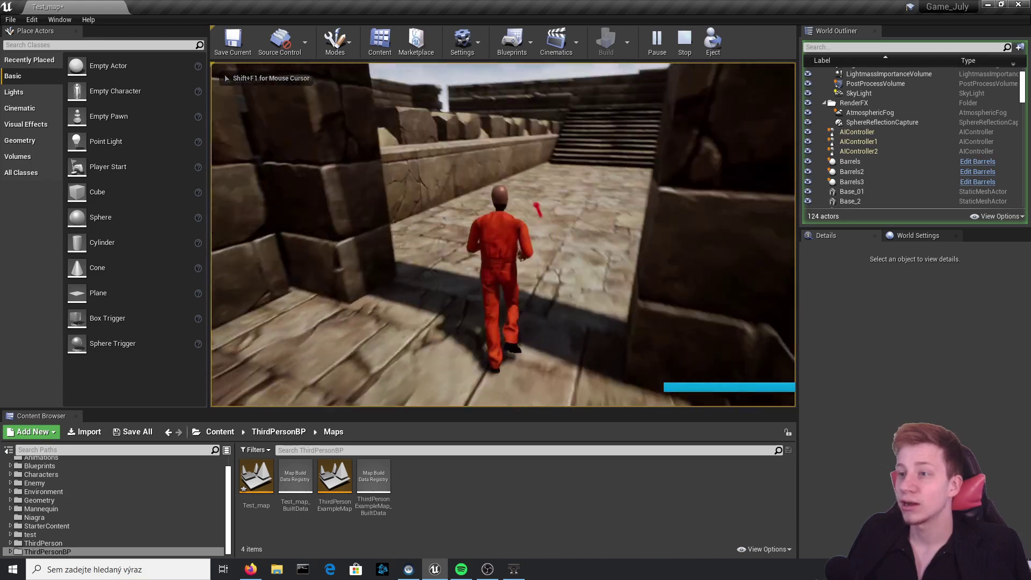
key("w")
left_click(503, 235)
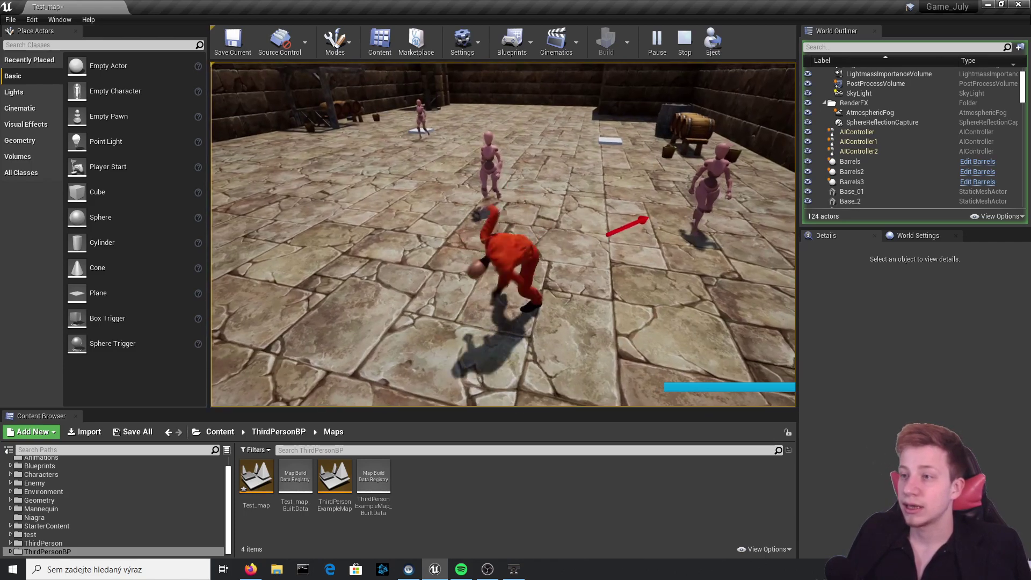
key("w")
left_click(503, 234)
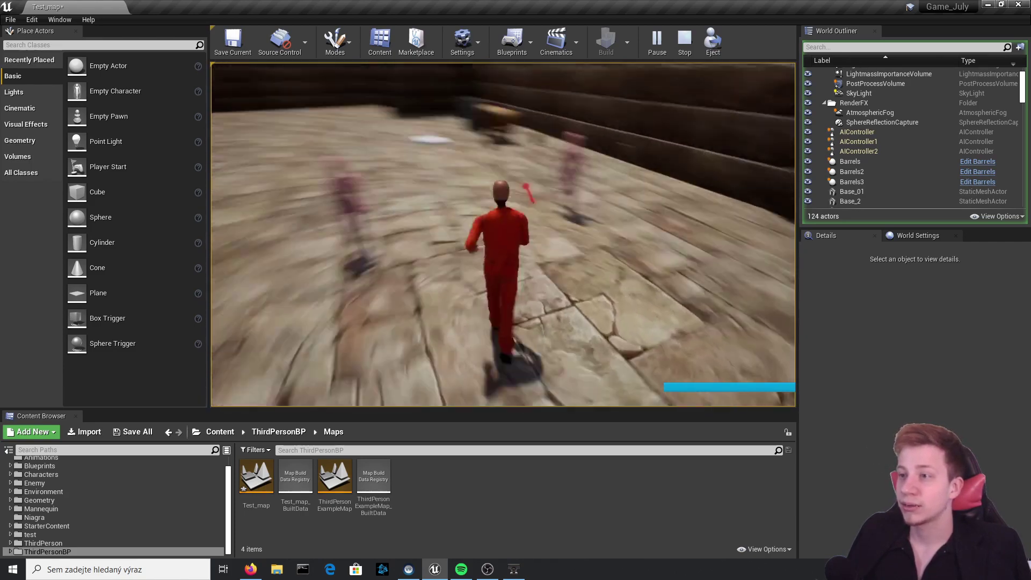
key("w")
left_click(504, 235)
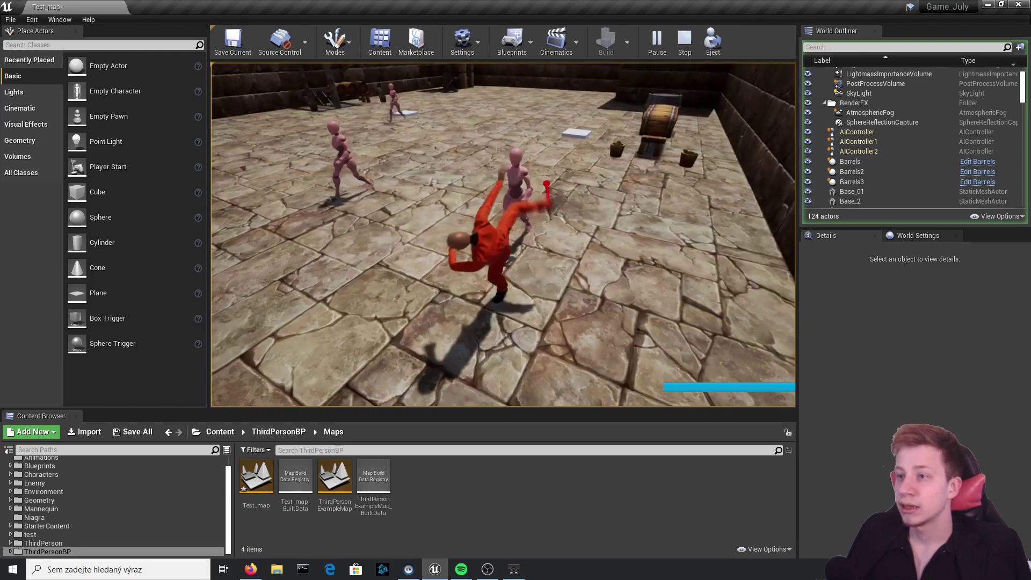
Finish running the character around the courtyard, end the play session and widen the level viewport
key("w")
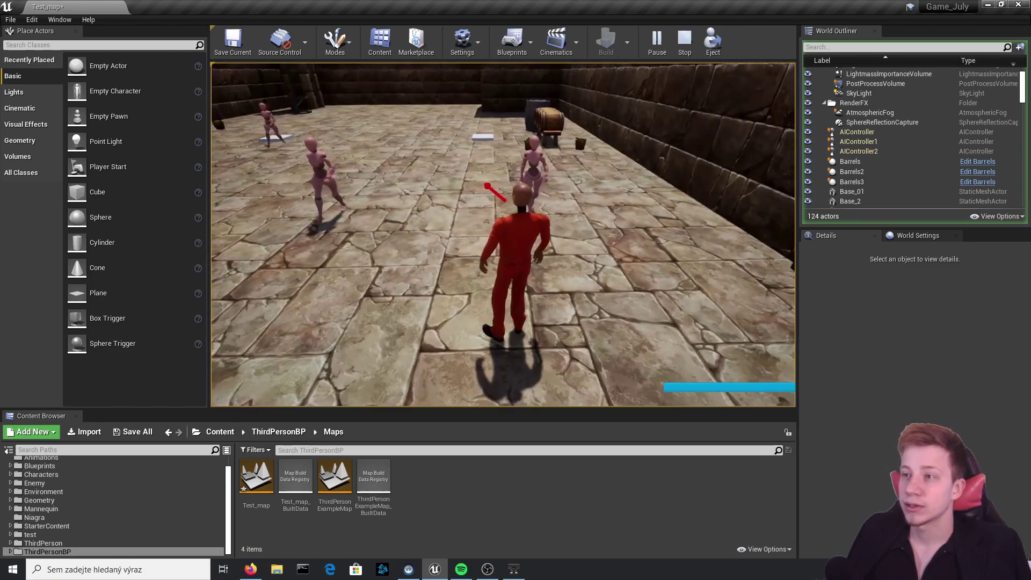
key("w")
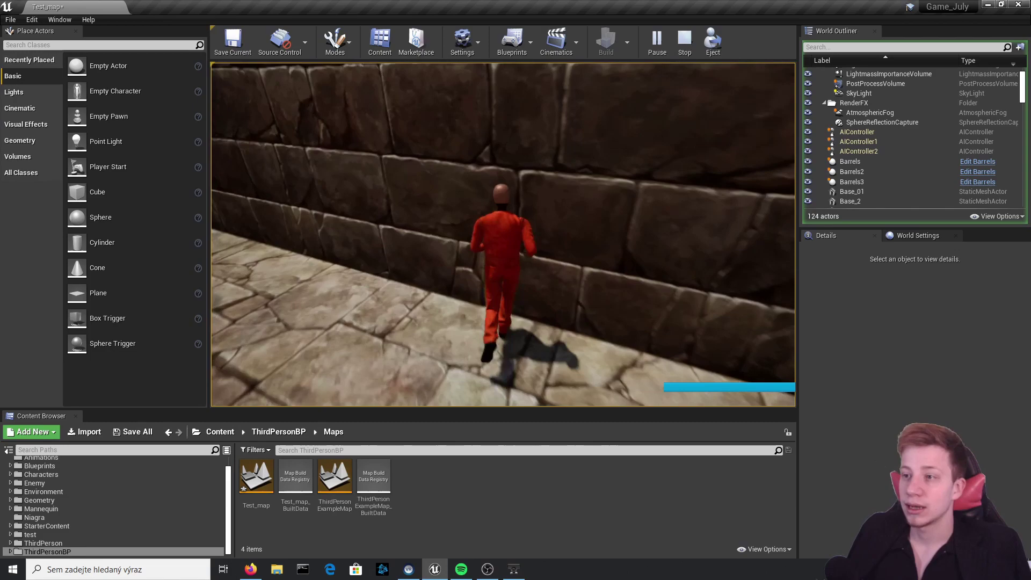
key("w")
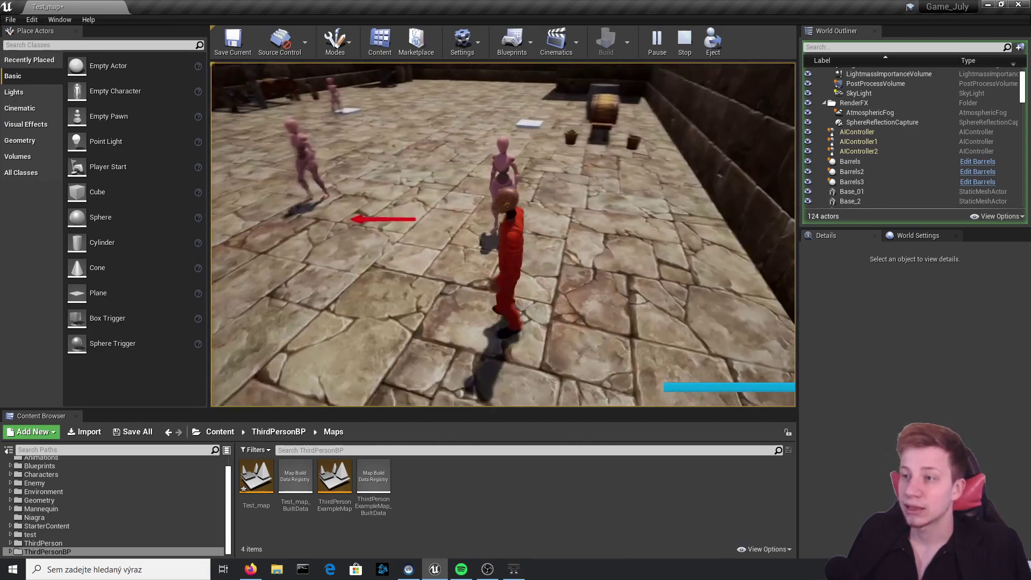
key("w")
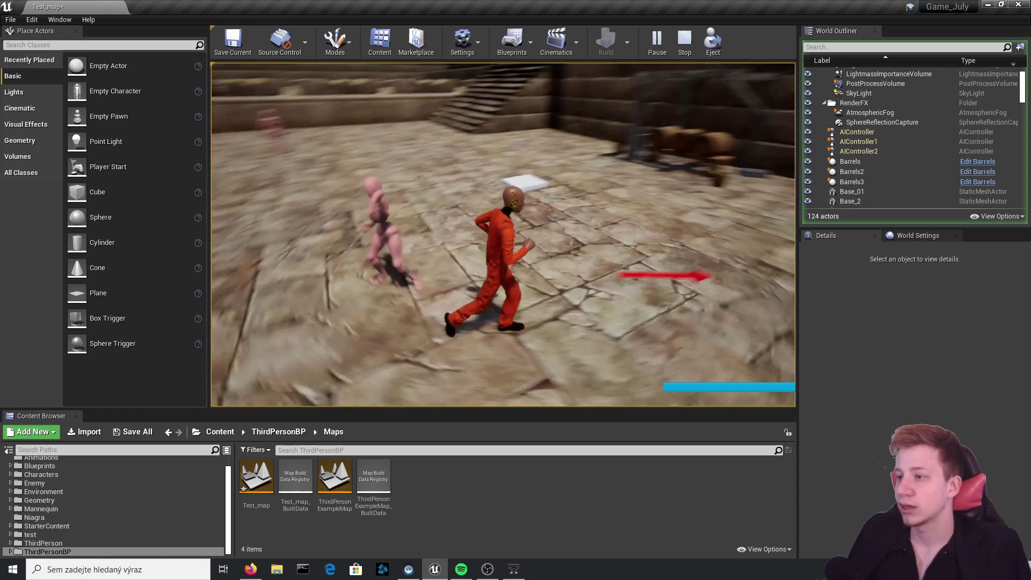
key("Escape")
left_click_drag(798, 379, 859, 379)
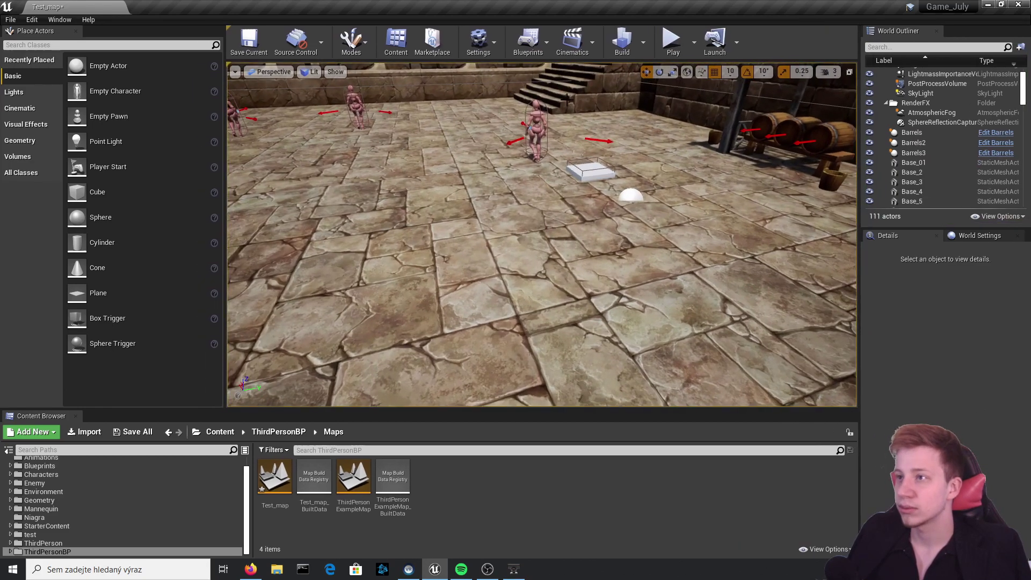
Play the level again, running into the courtyard and attacking near the enemies before stopping the session
left_click(673, 54)
key("w")
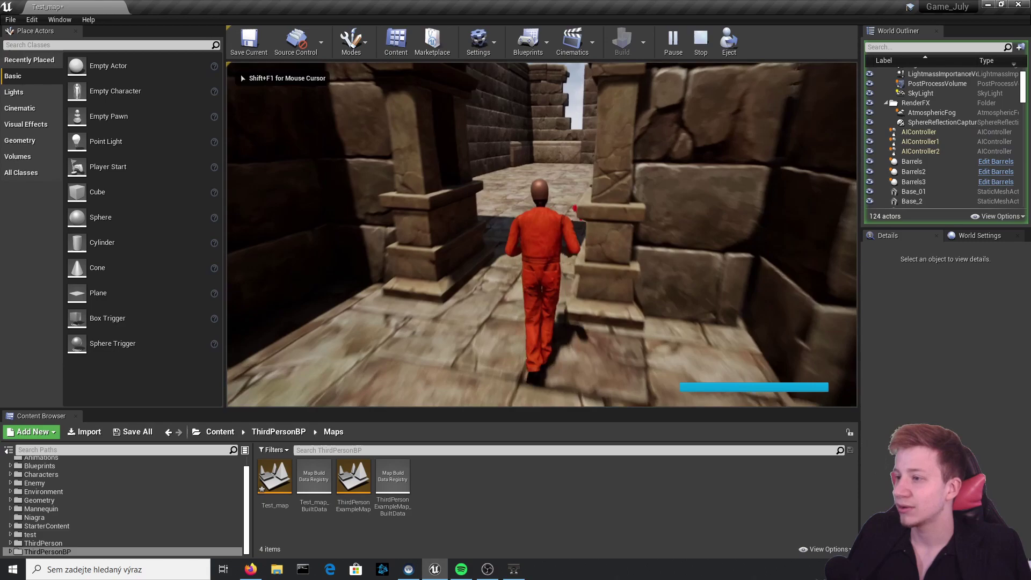
key("w")
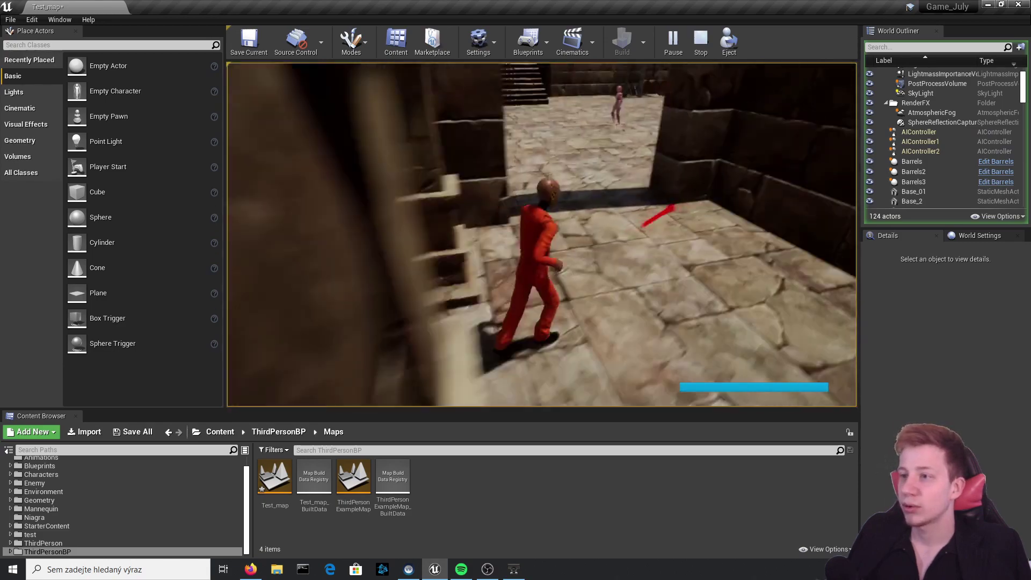
key("w")
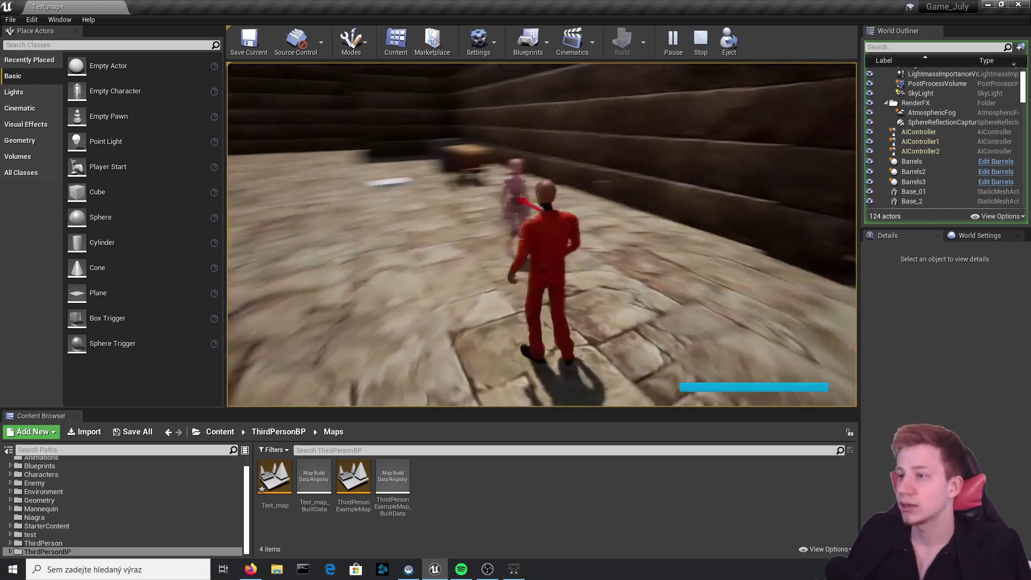
left_click(541, 235)
key("s")
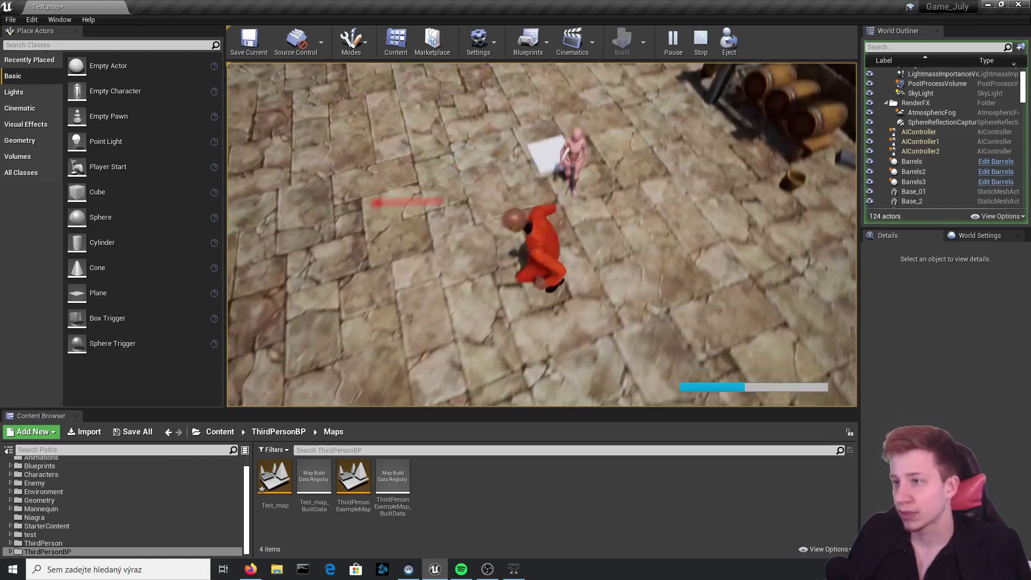
key("Escape")
Play the level, running the character into the courtyard and using the magic aim and shoot attack toward the enemies
key("alt+p")
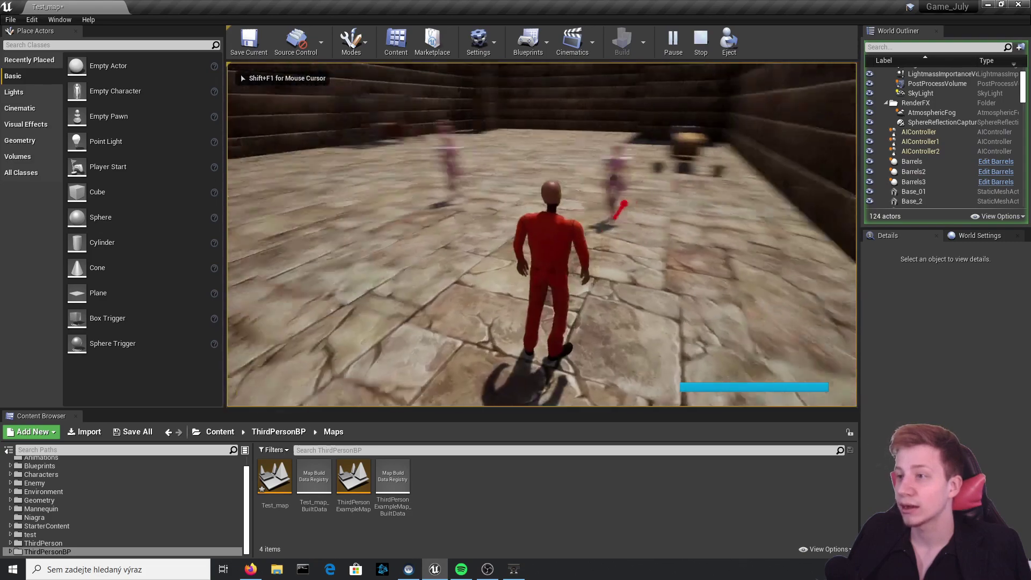
key("a")
key("w")
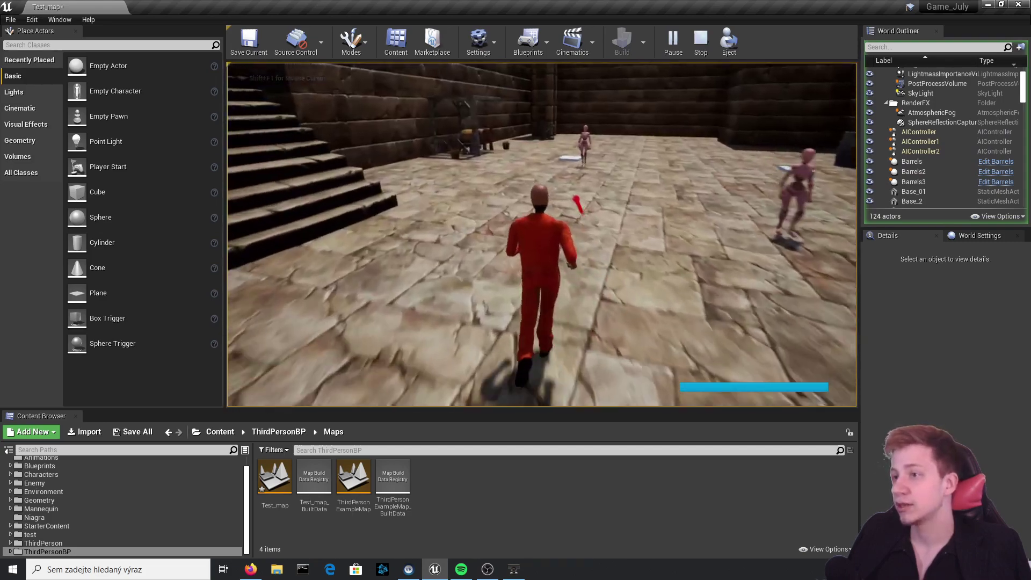
key("w")
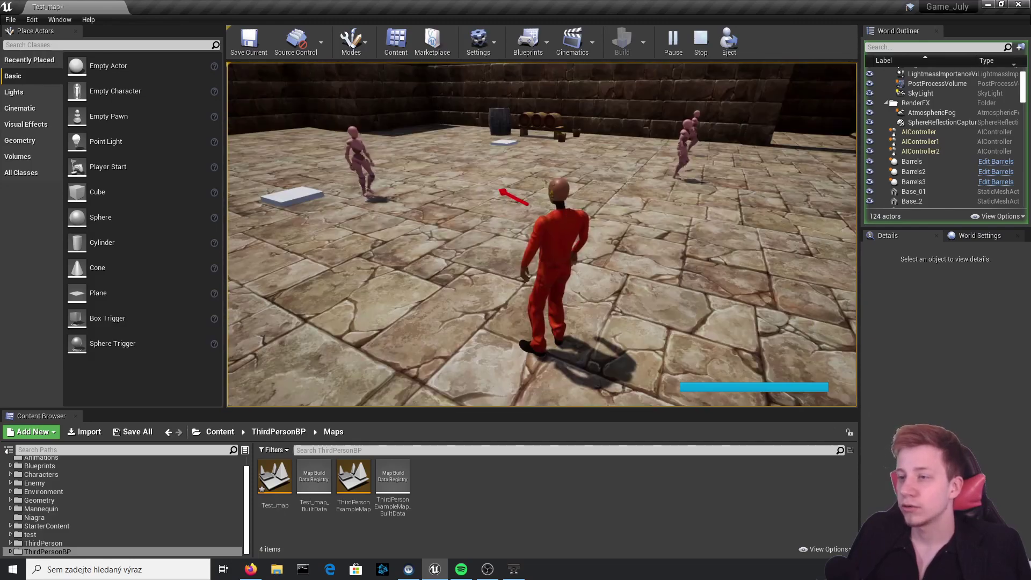
left_click(542, 234)
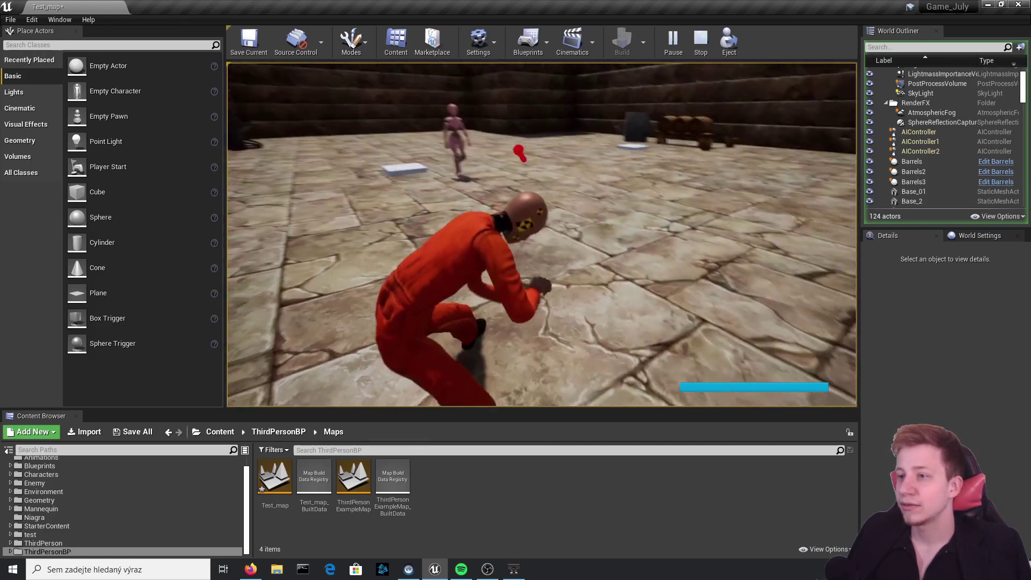
left_click(542, 234)
left_click(542, 234)
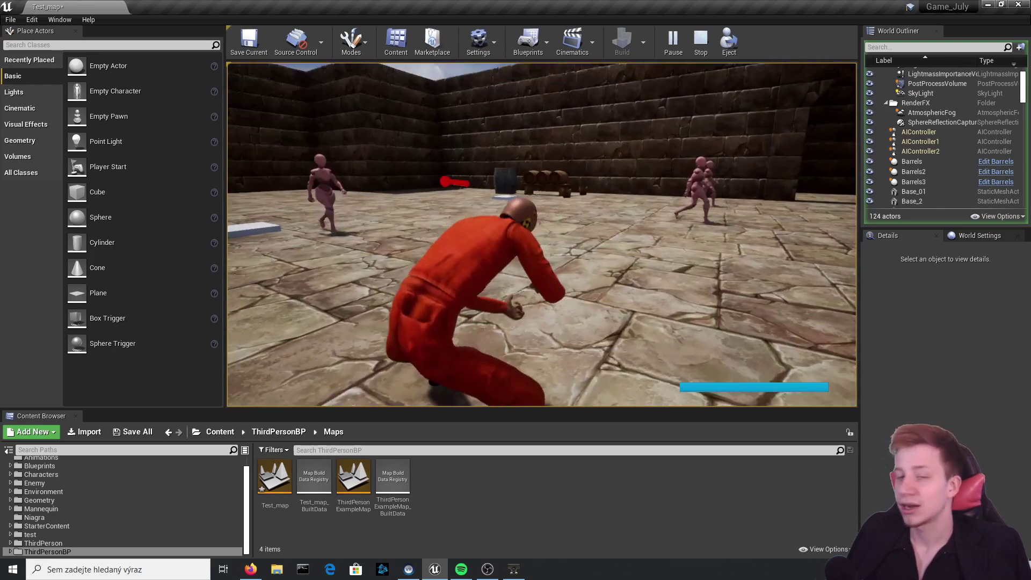
left_click(541, 234)
left_click(542, 234)
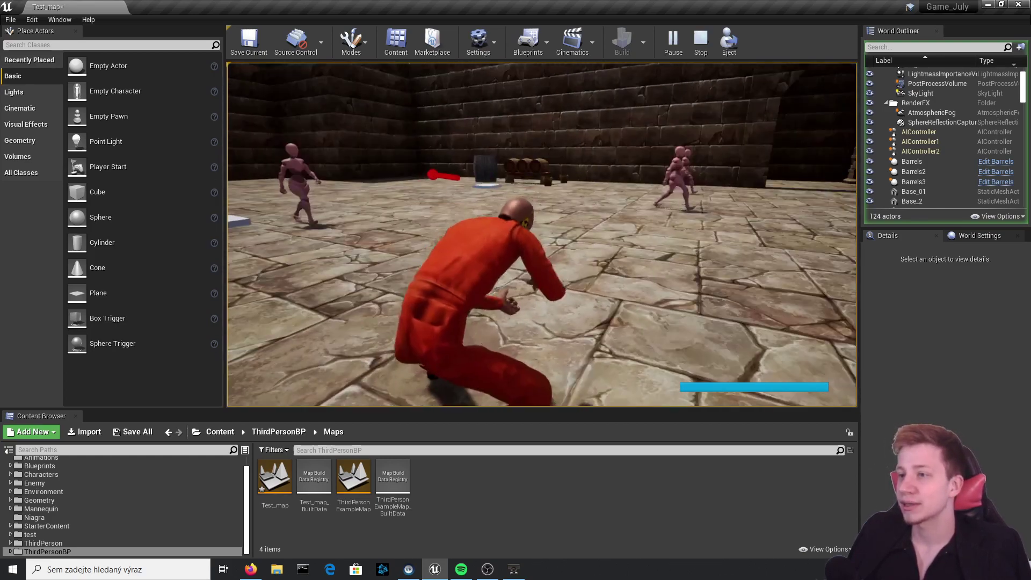
left_click(542, 234)
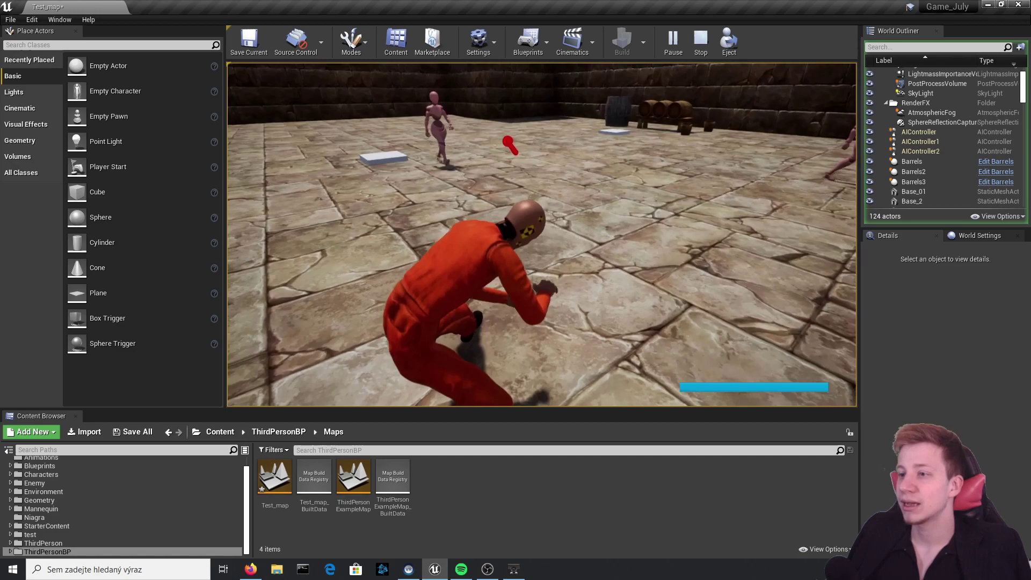
Run the character sideways across the courtyard and perform the magic attack again
key("d")
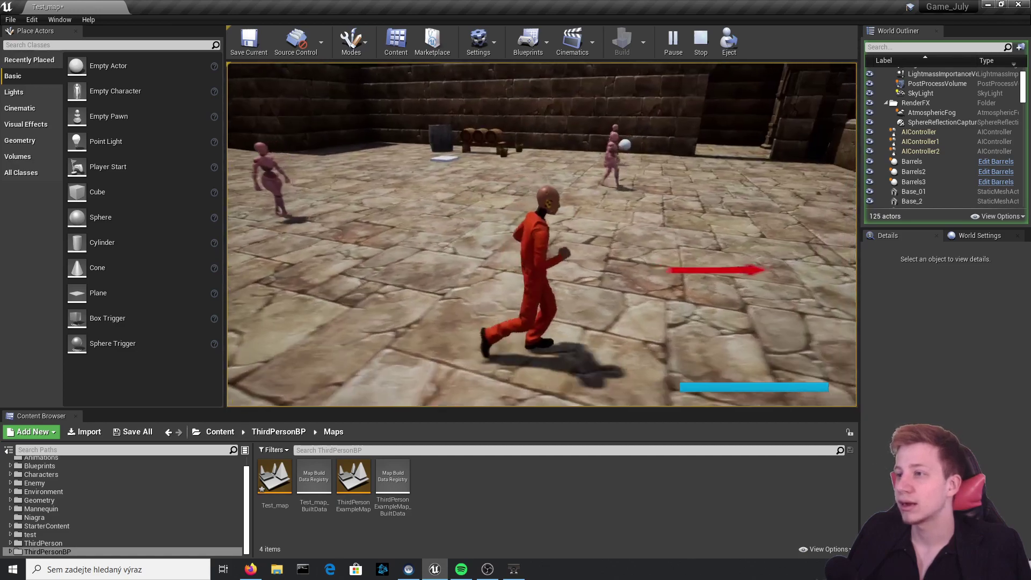
left_click(542, 234)
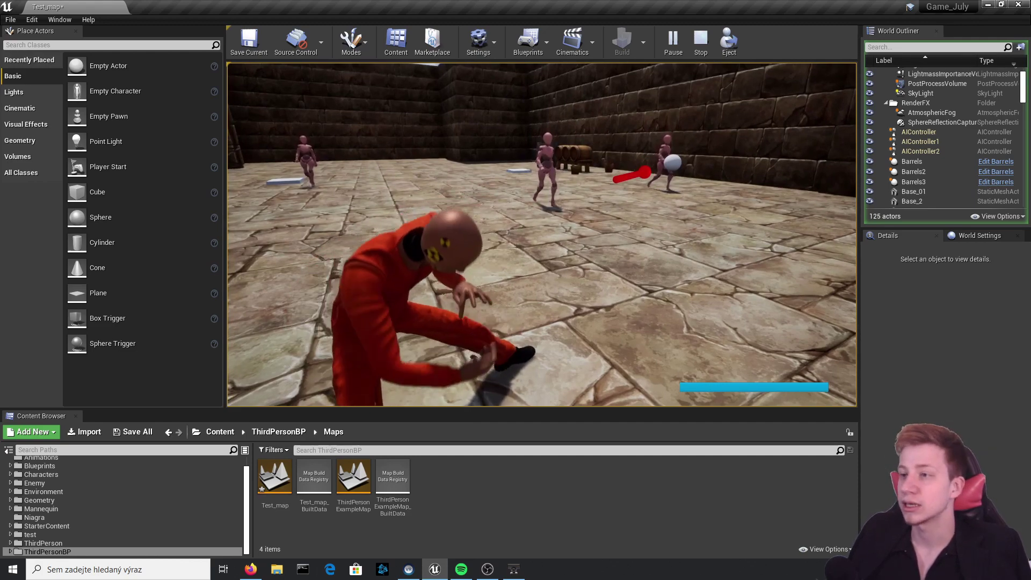
left_click(542, 234)
left_click(542, 234)
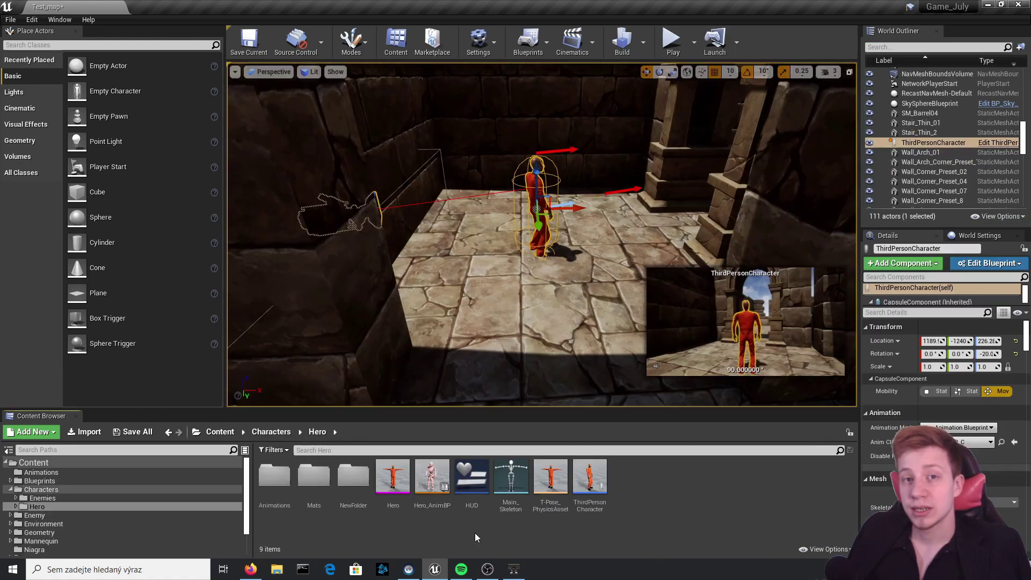
Open the Hero_AnimBP animation blueprint and bring the magic states of its state machine into view
double_click(429, 483)
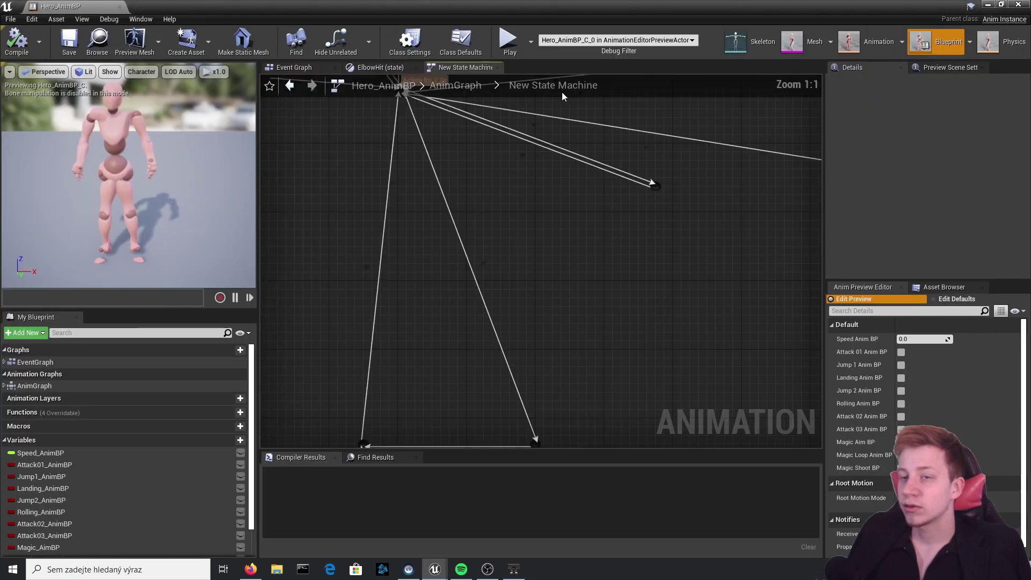
scroll(545, 321, "down", 5)
scroll(537, 306, "up", 1)
right_click_drag(532, 303, 467, 421)
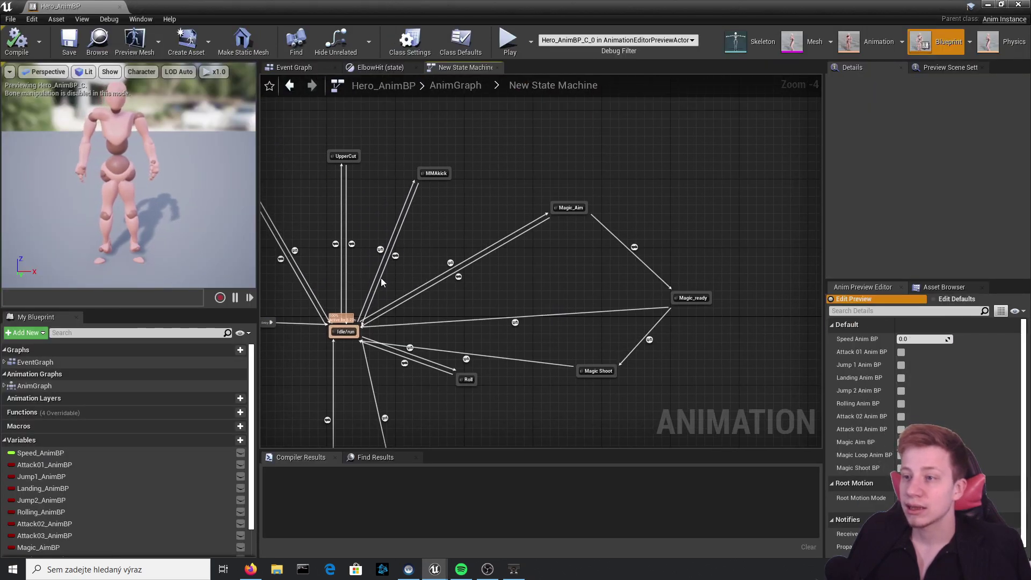
Inspect the animations played by the Magic_Aim and Magic_ready states
double_click(579, 207)
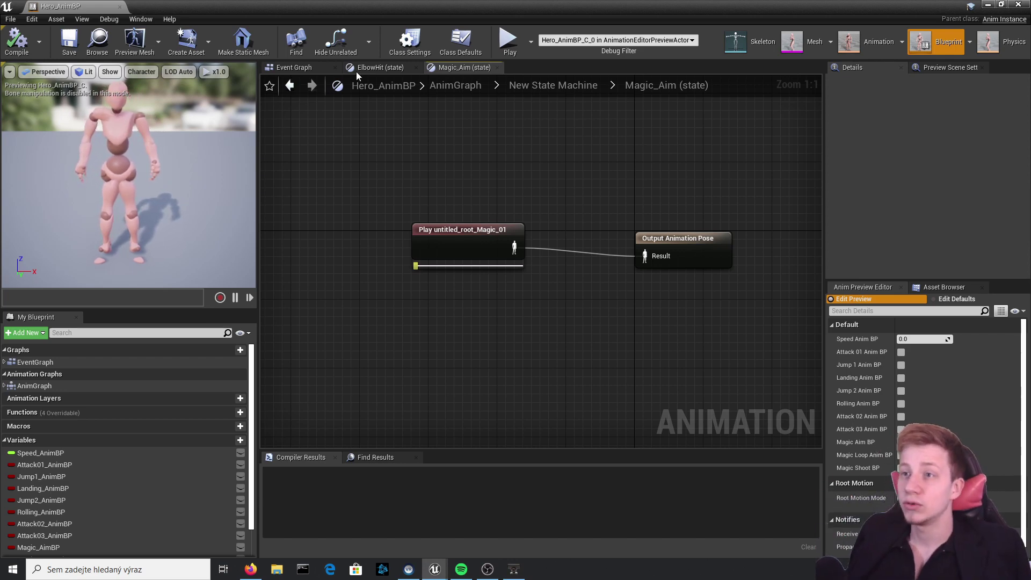
left_click(553, 85)
scroll(661, 191, "up", 5)
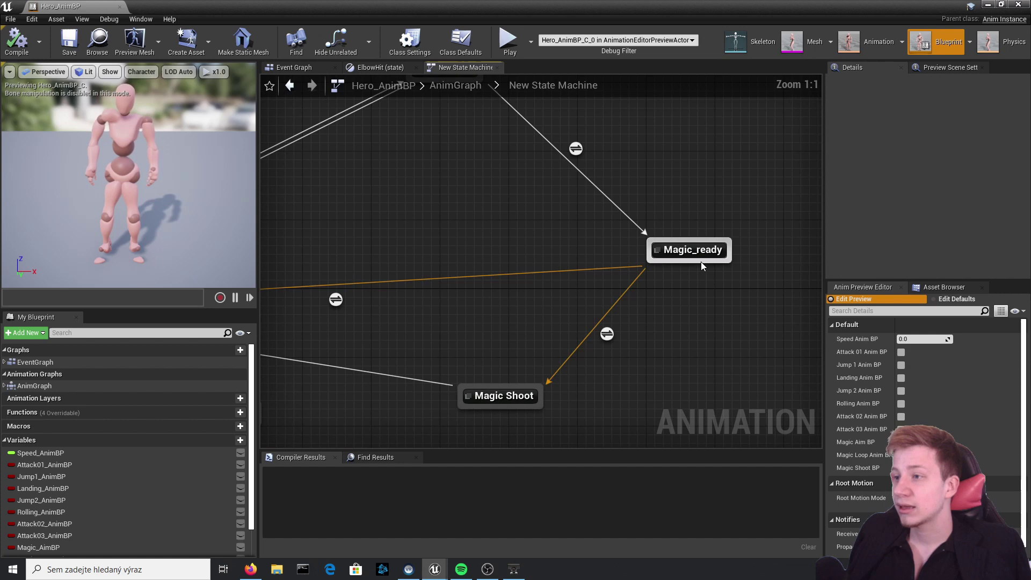
double_click(703, 253)
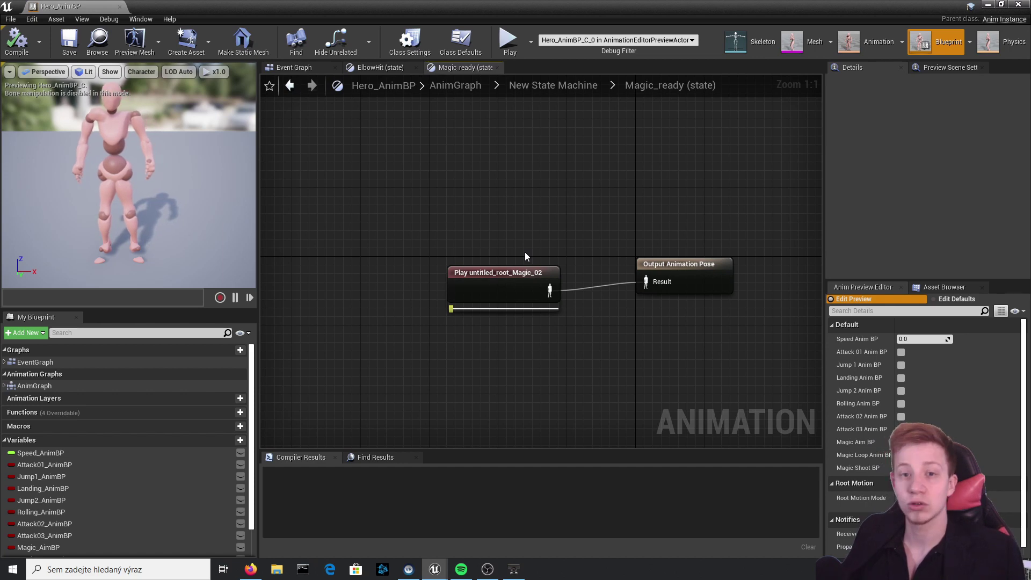
Check the ElbowHit state, return to the state machine and examine the transitions between Magic_ready and Magic Shoot
left_click(392, 69)
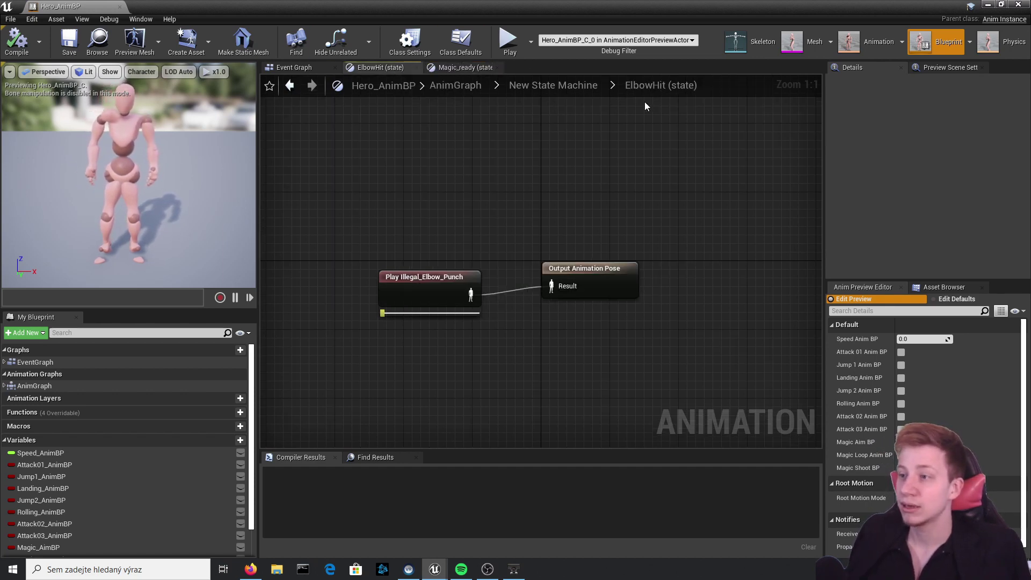
left_click(555, 87)
scroll(696, 253, "up", 5)
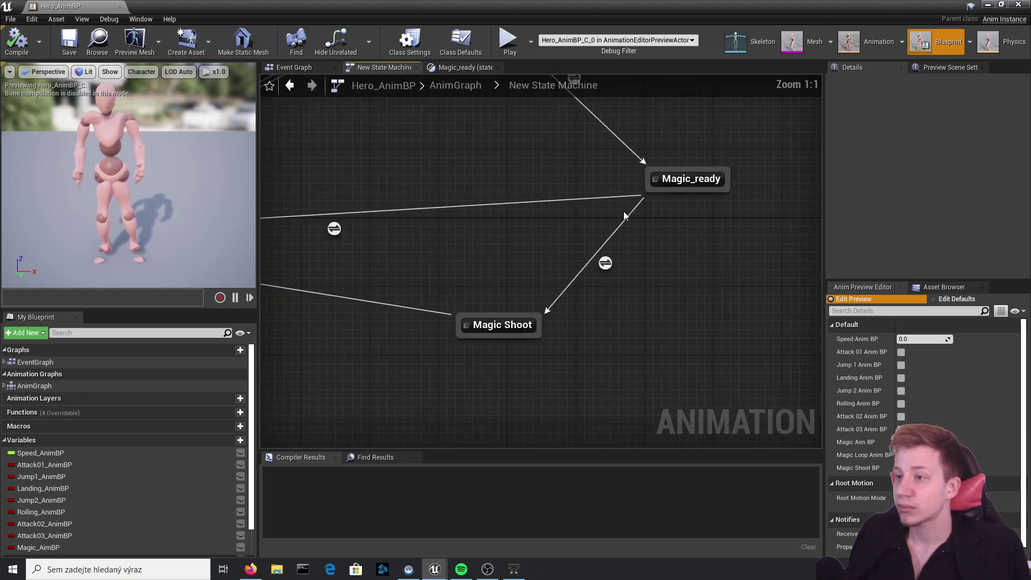
right_click_drag(488, 249, 487, 317)
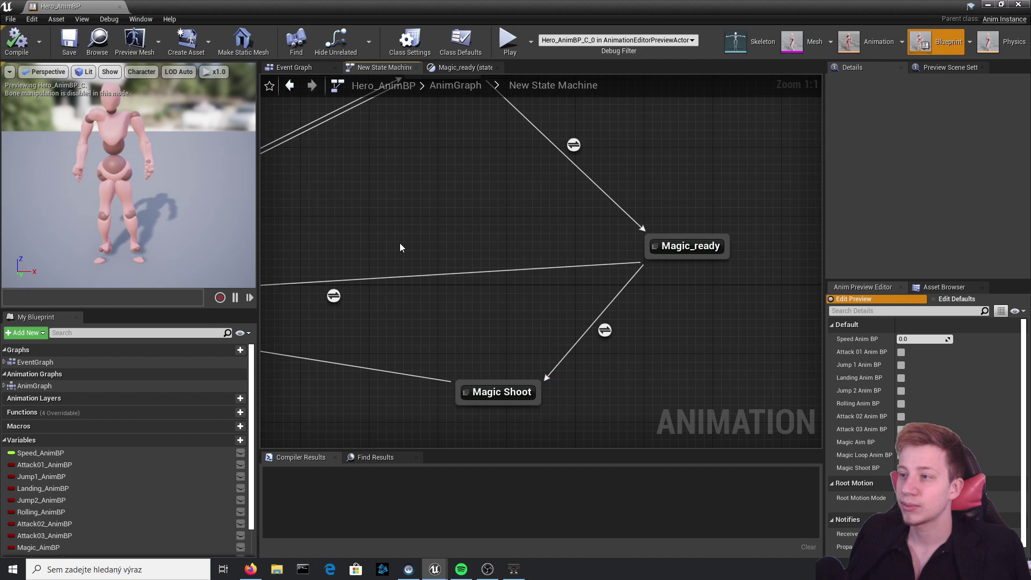
right_click_drag(561, 353, 628, 273)
right_click_drag(365, 208, 775, 228)
In the ThirdPersonCharacter event graph, examine the magic shooting nodes from the mouse input to Check If Enemy Is Near
right_click_drag(512, 209, 449, 207)
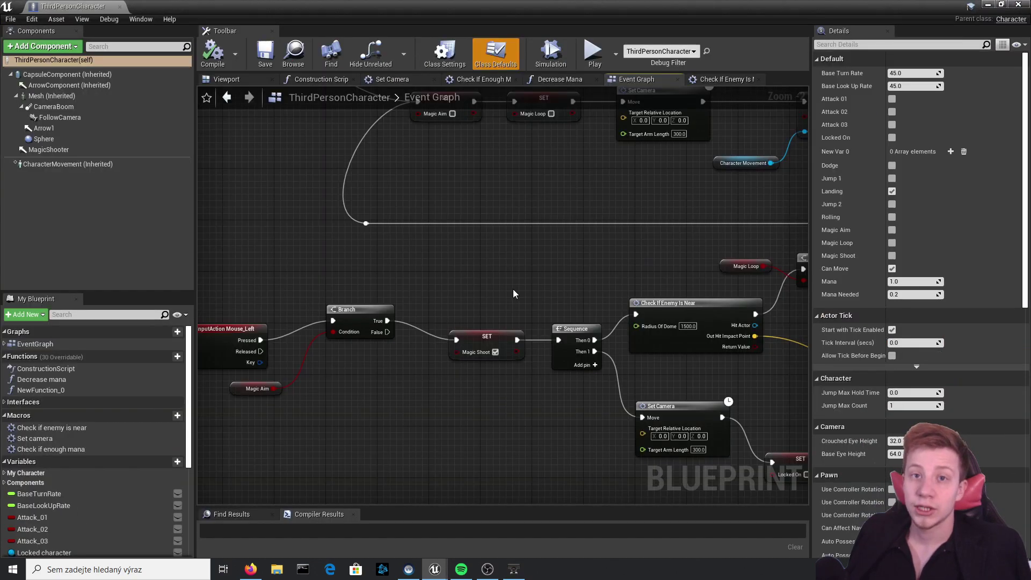
right_click_drag(366, 275, 368, 228)
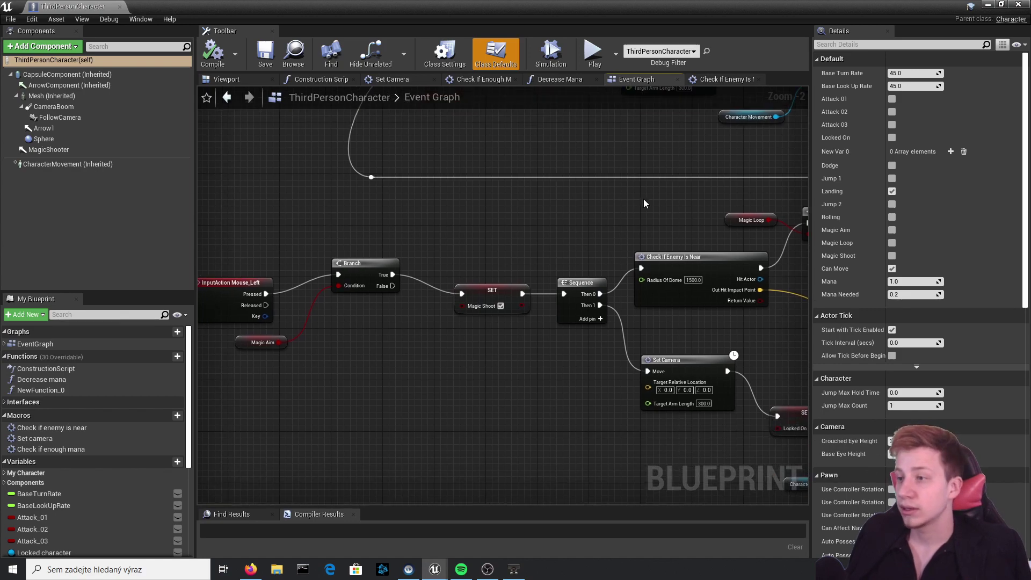
right_click_drag(683, 179, 465, 216)
right_click_drag(583, 244, 468, 127)
scroll(460, 202, "up", 2)
right_click_drag(400, 117, 398, 210)
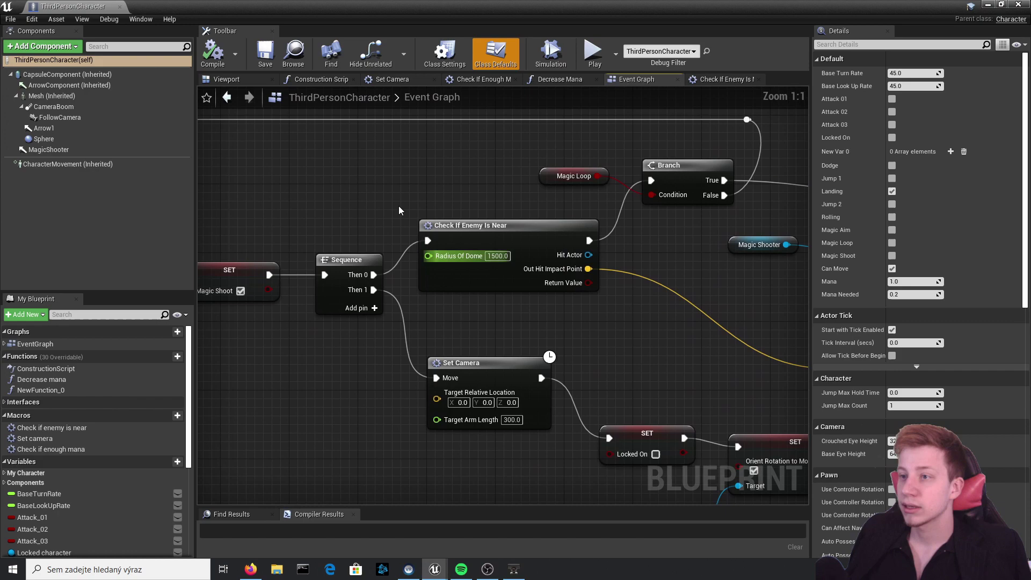
Open the Check If Enemy Is Near macro and examine its SphereTraceForObjects node and the nodes feeding it
left_click(459, 225)
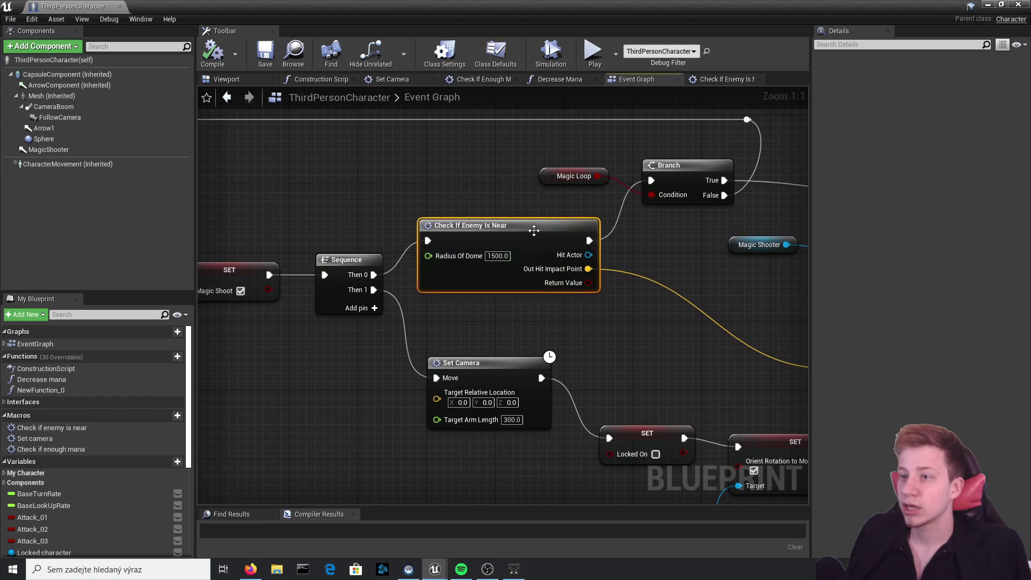
double_click(507, 225)
scroll(544, 225, "up", 4)
right_click_drag(719, 259, 198, 195)
right_click_drag(618, 290, 231, 257)
right_click_drag(493, 280, 727, 335)
right_click_drag(320, 266, 651, 246)
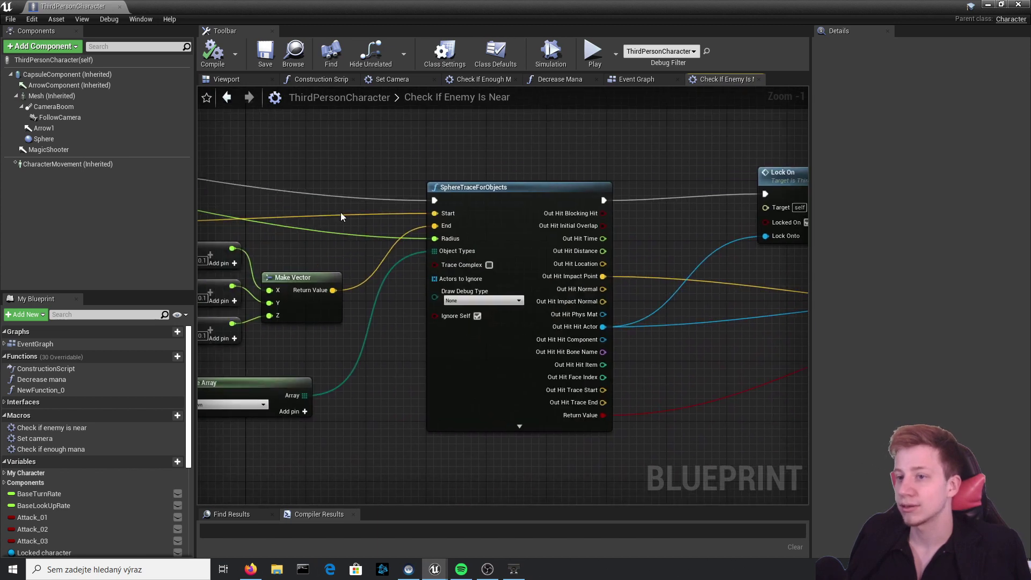
right_click_drag(274, 203, 655, 259)
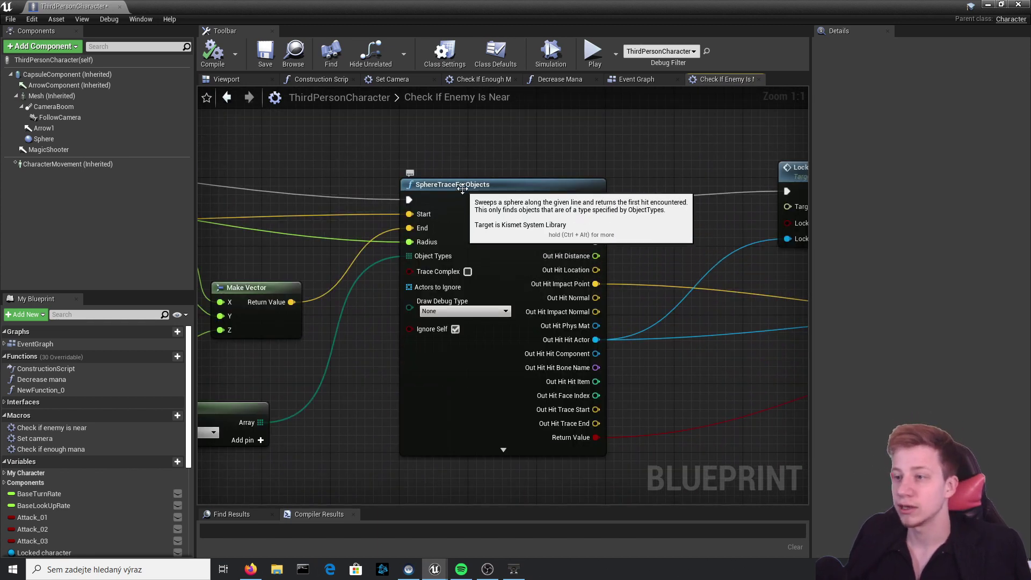
right_click_drag(463, 188, 586, 185)
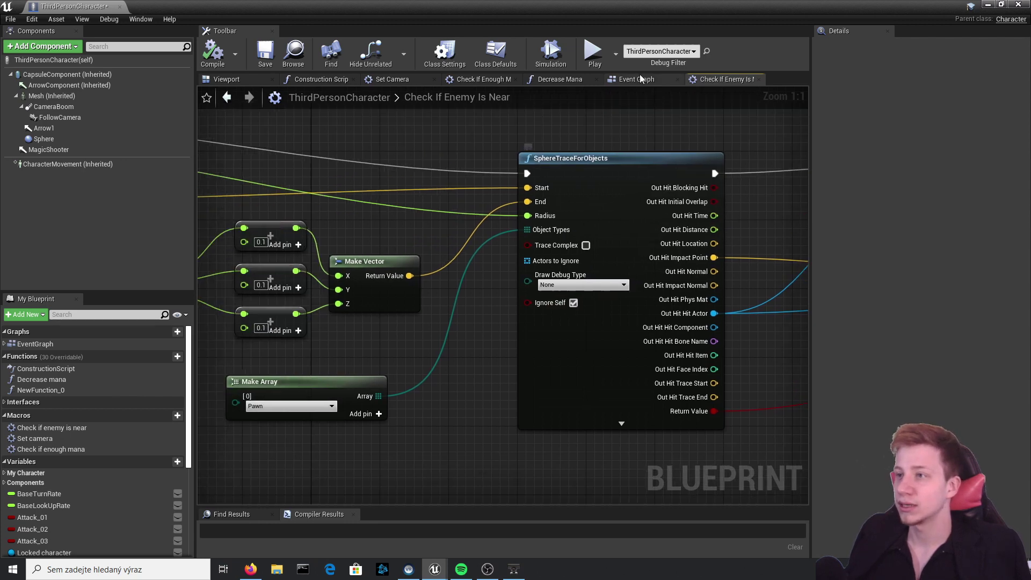
Check the macro's Radius Of Dome input in the event graph, then return to the macro and follow its sphere trace to Lock On
left_click(639, 79)
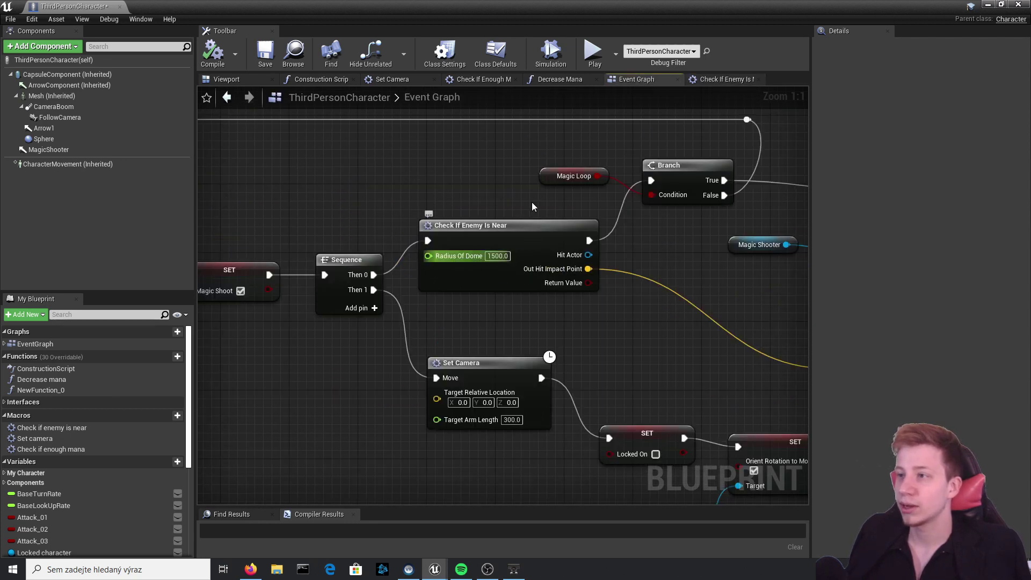
left_click(723, 79)
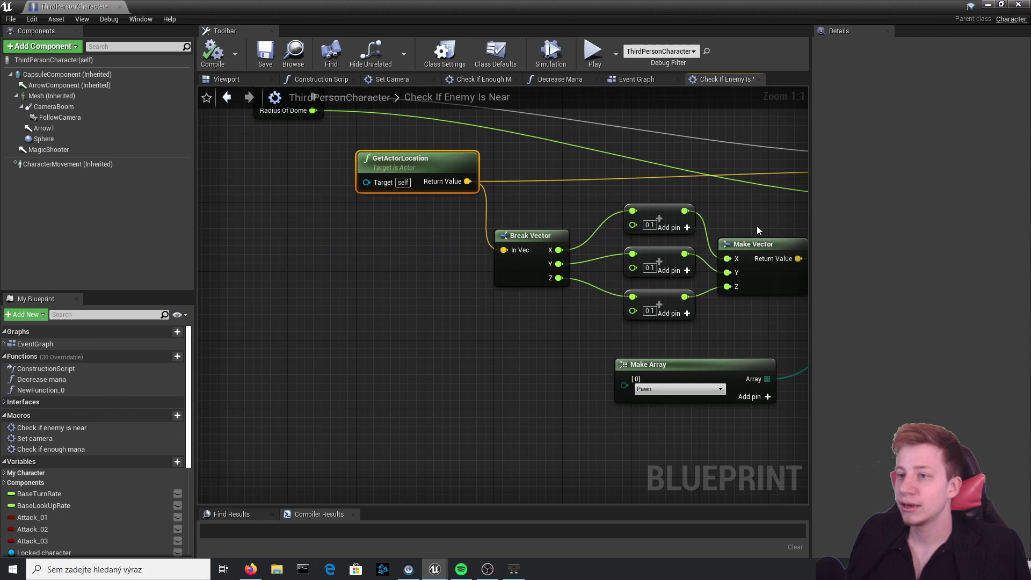
scroll(758, 231, "down", 2)
right_click_drag(593, 205, 198, 294)
scroll(384, 408, "up", 2)
right_click_drag(383, 407, 268, 334)
right_click_drag(597, 262, 439, 230)
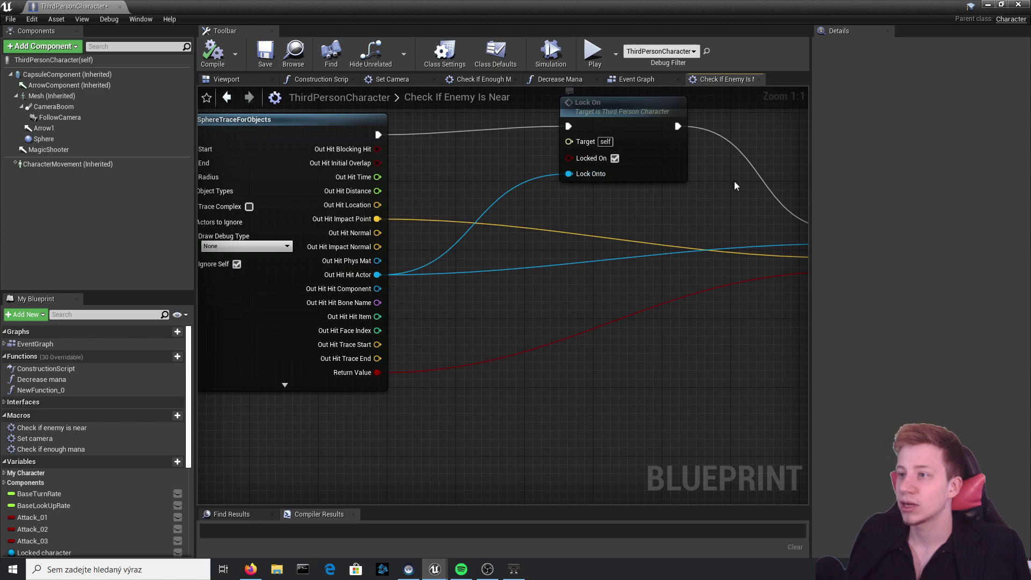
Examine how the Lock On and sphere trace results connect to the macro's Outputs node
right_click_drag(737, 186, 316, 184)
right_click_drag(389, 234, 545, 216)
right_click_drag(446, 225, 564, 204)
scroll(397, 173, "down", 3)
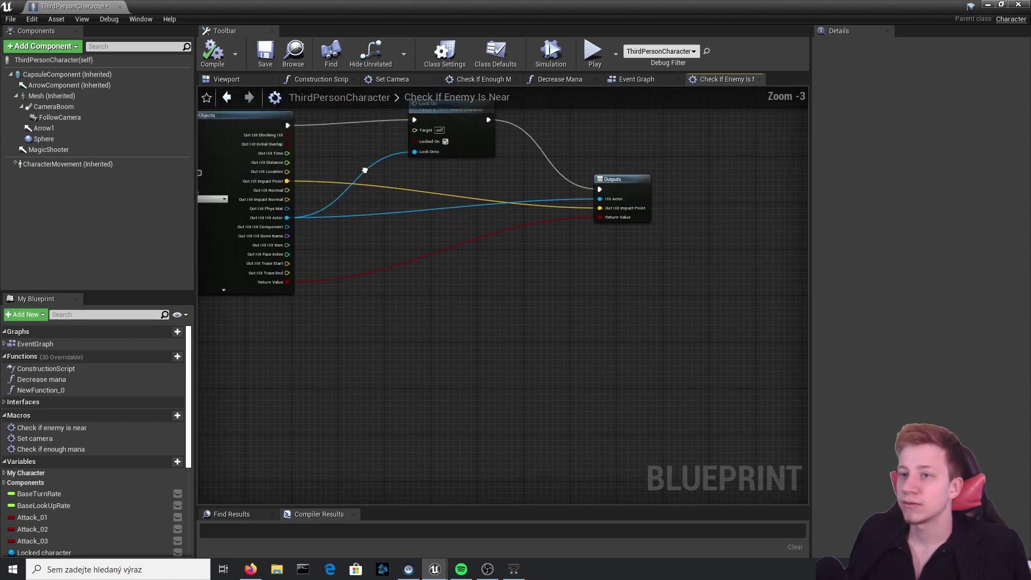
right_click_drag(367, 180, 639, 304)
scroll(424, 199, "up", 3)
right_click_drag(476, 255, 495, 187)
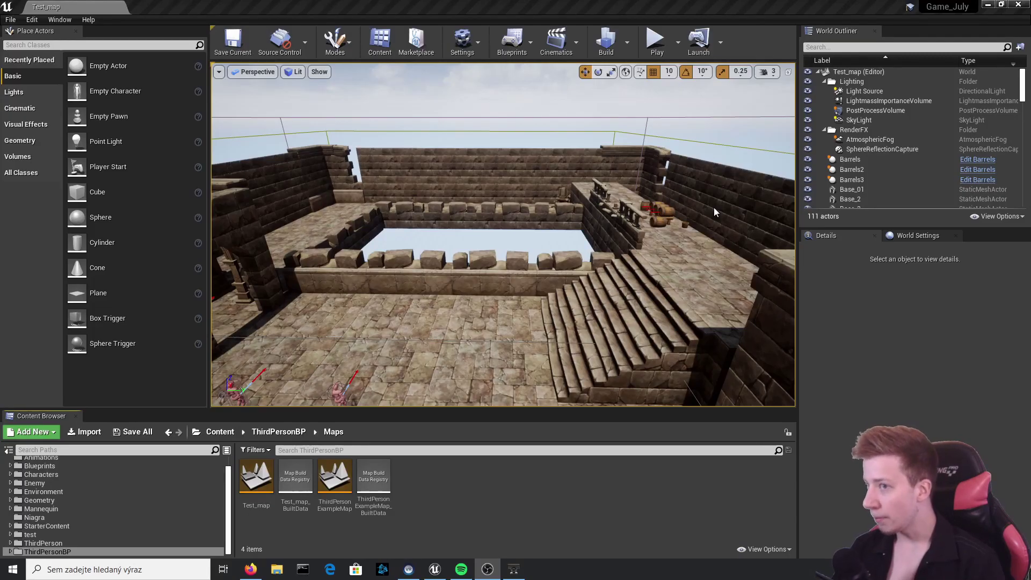
Fly through Test_map to show the stairs, the courtyard walls, the barrels and the enemies
key("w")
right_click_drag(715, 212, 658, 216)
key("w")
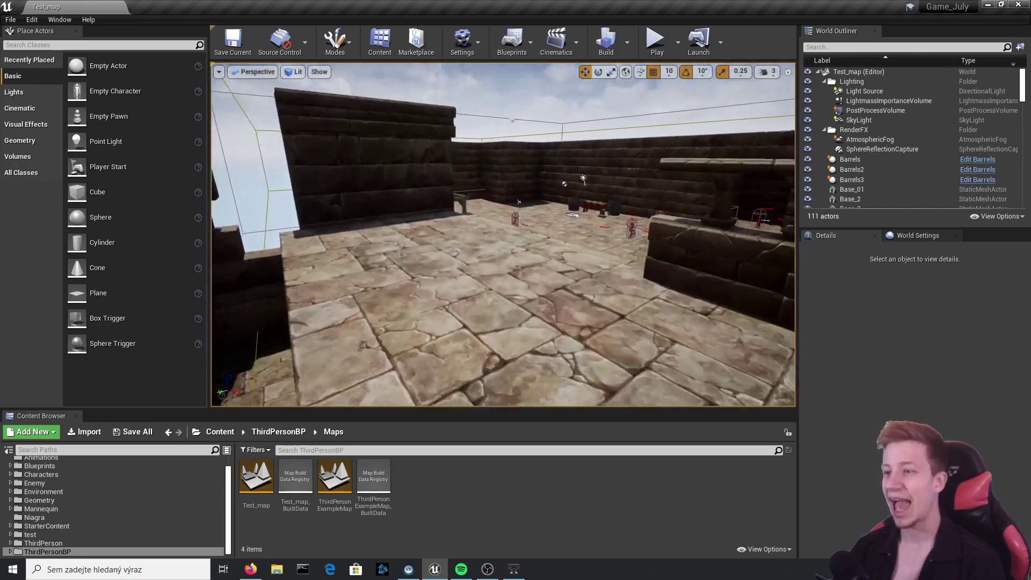
right_click_drag(658, 217, 652, 217)
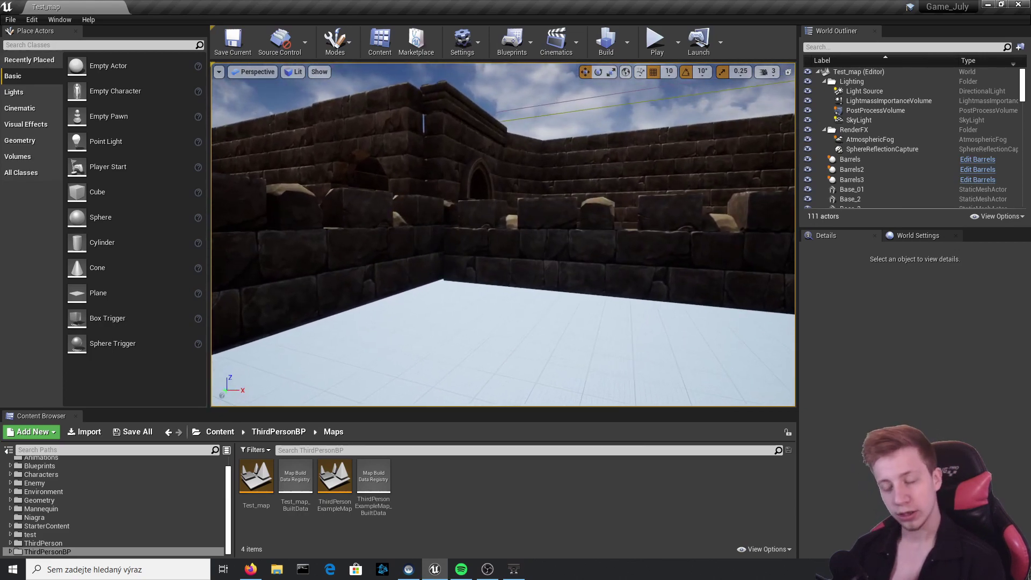
right_click_drag(503, 234, 456, 262)
right_click_drag(635, 233, 629, 224)
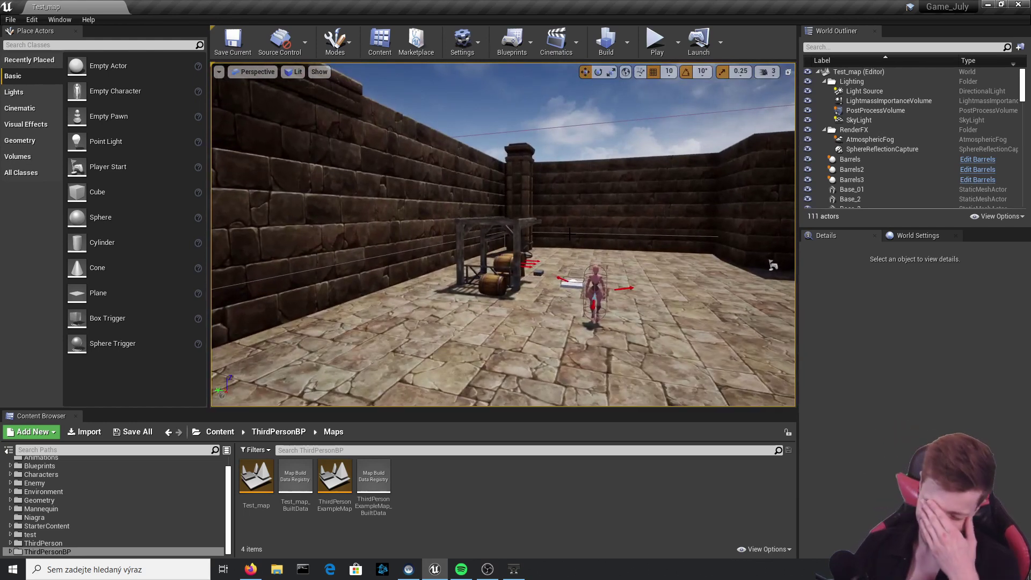